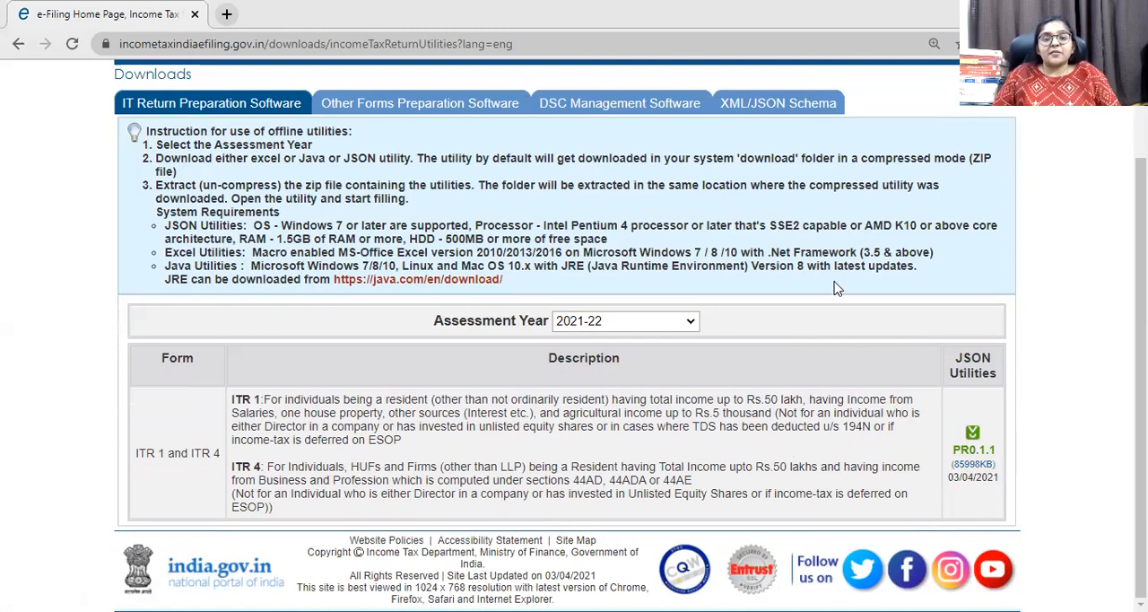
Return to the e-Filing home page, dismiss the pop-up, and open the login page for registered users.
scroll(365, 250, up, 2)
click(148, 154)
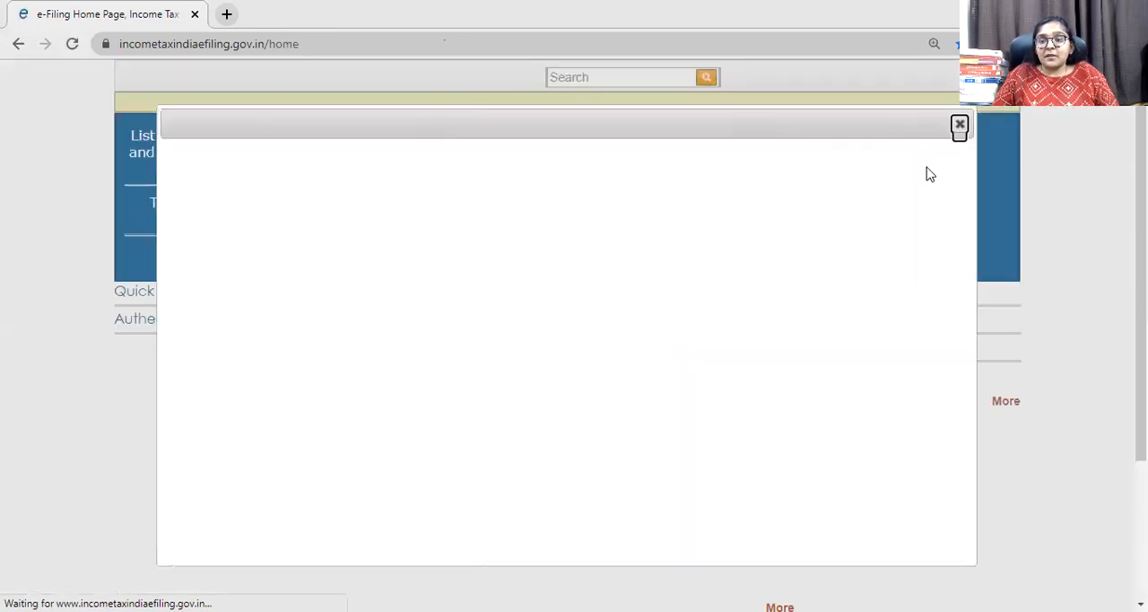
click(960, 124)
click(934, 238)
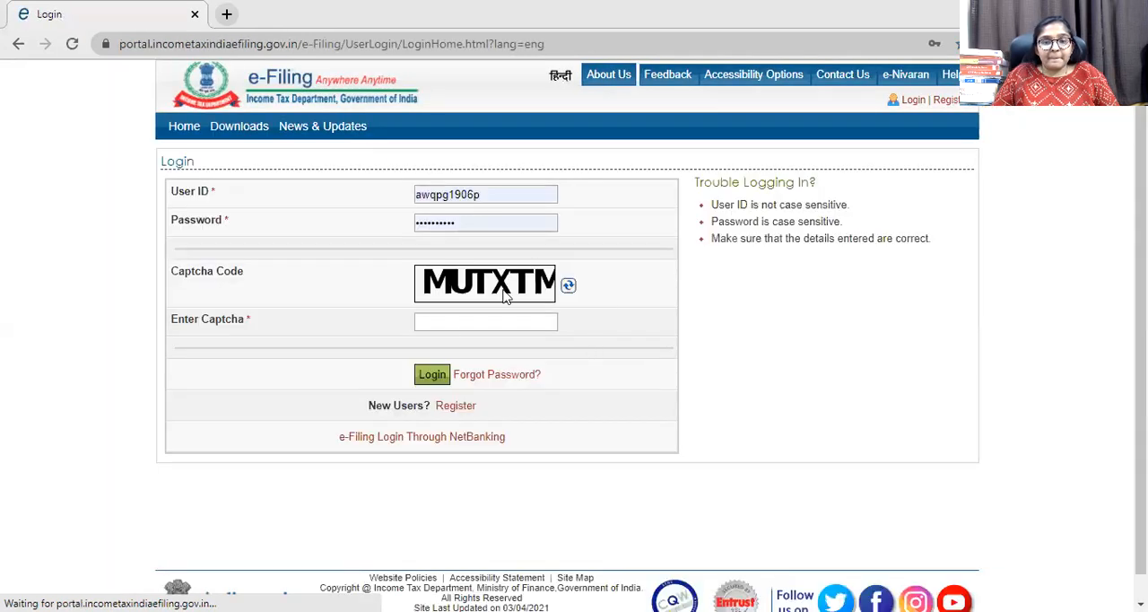
Enter the captcha code shown on the login page and log in to the e-Filing account.
click(452, 321)
text(m)
key(BackSpace)
text(MU)
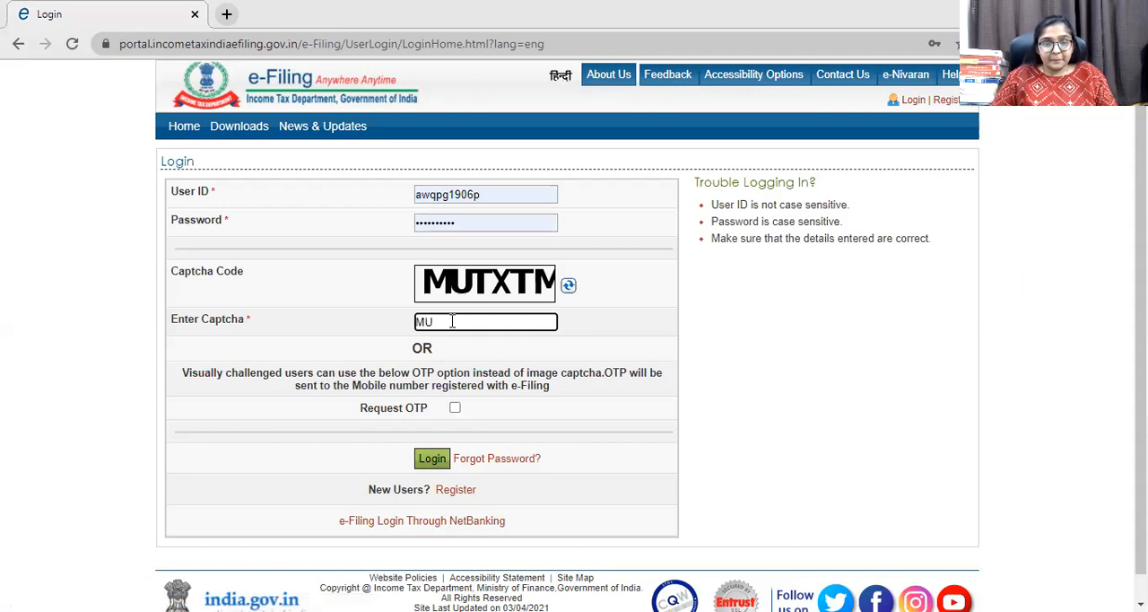
text(TXTM)
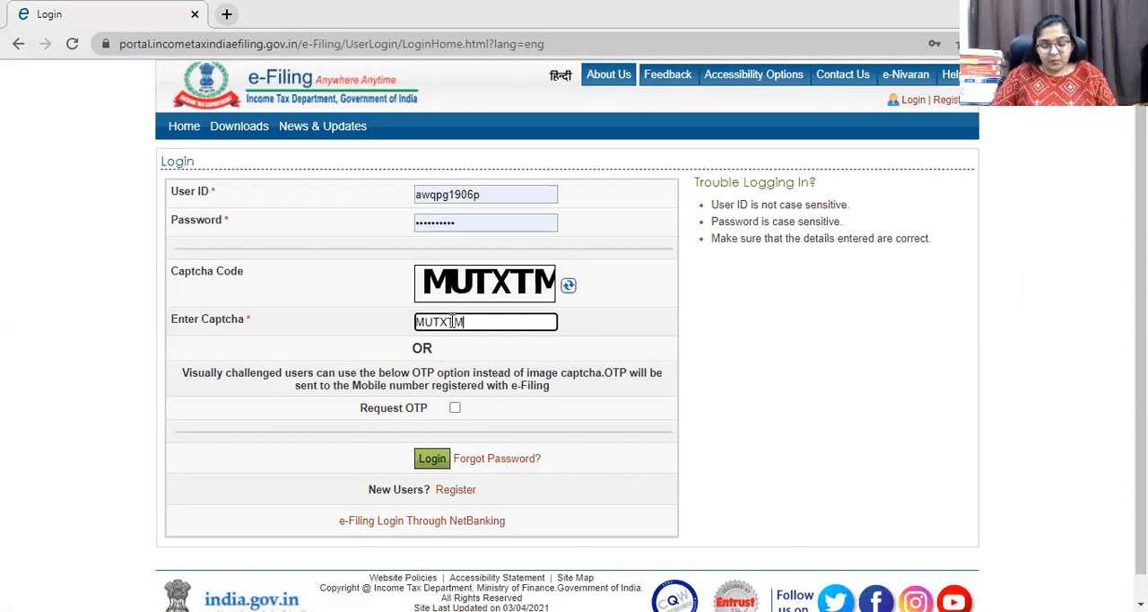
key(Return)
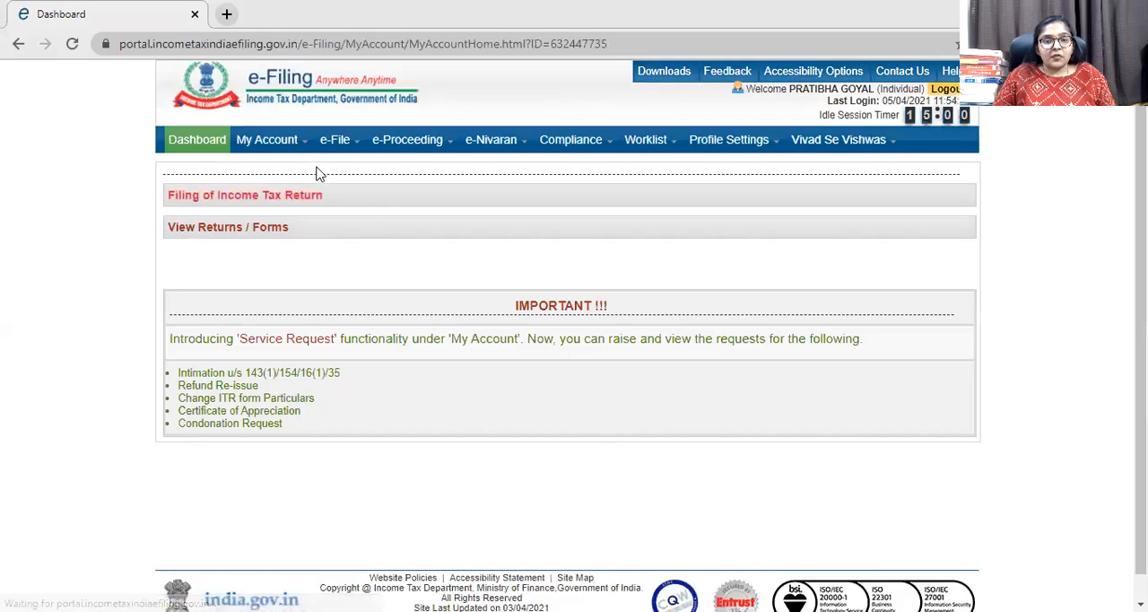
mouse_move(257, 141)
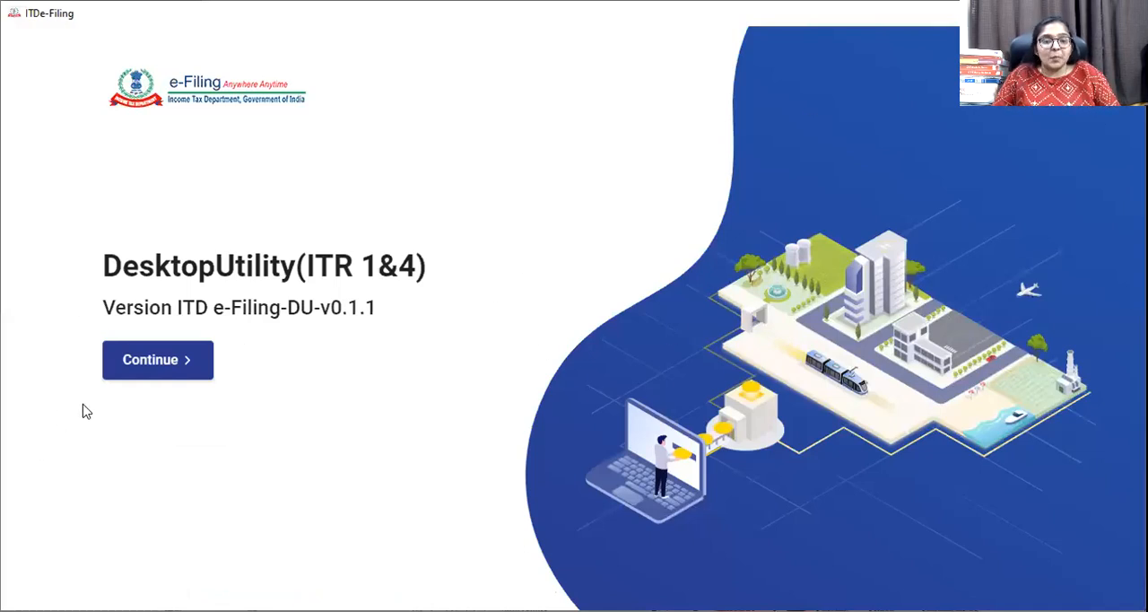
In the ITR 1&4 desktop utility, start filing returns for A.Y. 2021-22 with the Import Pre-filled Data option.
click(148, 359)
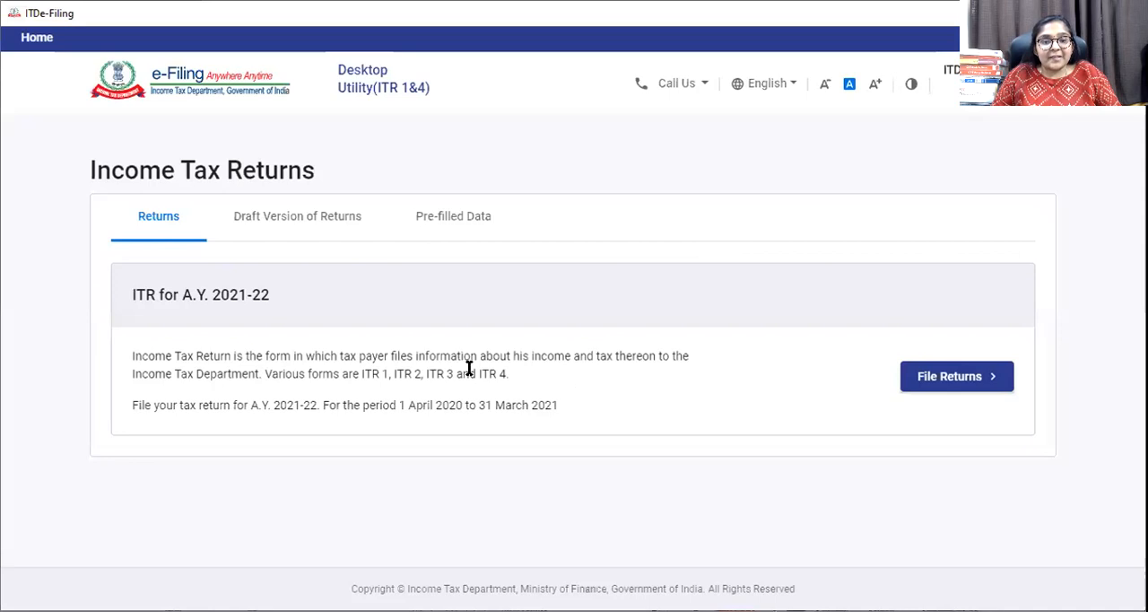
click(943, 375)
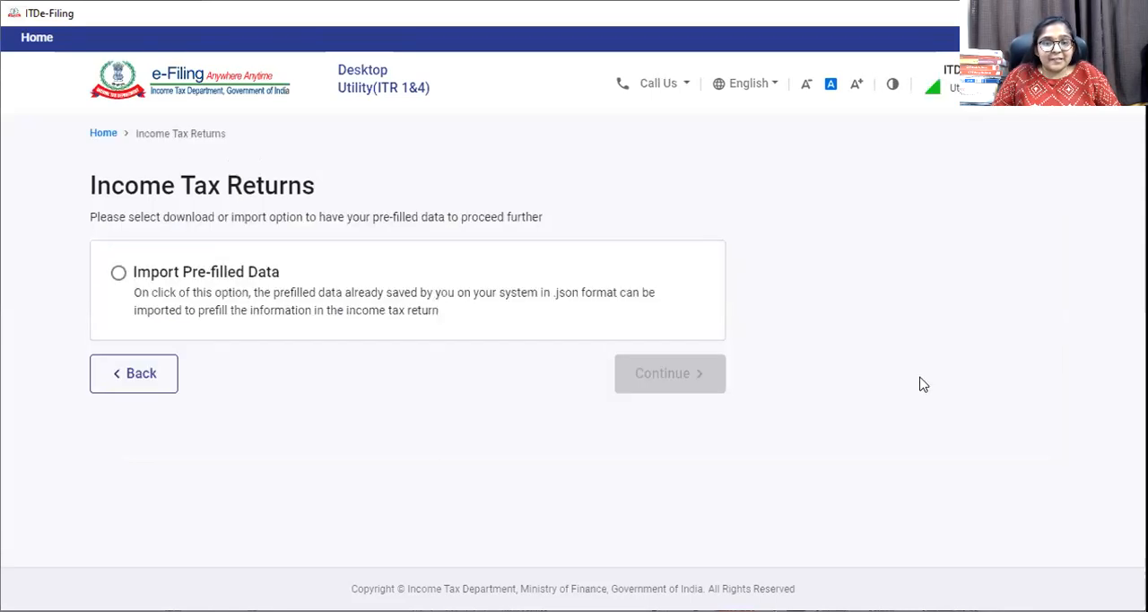
click(118, 273)
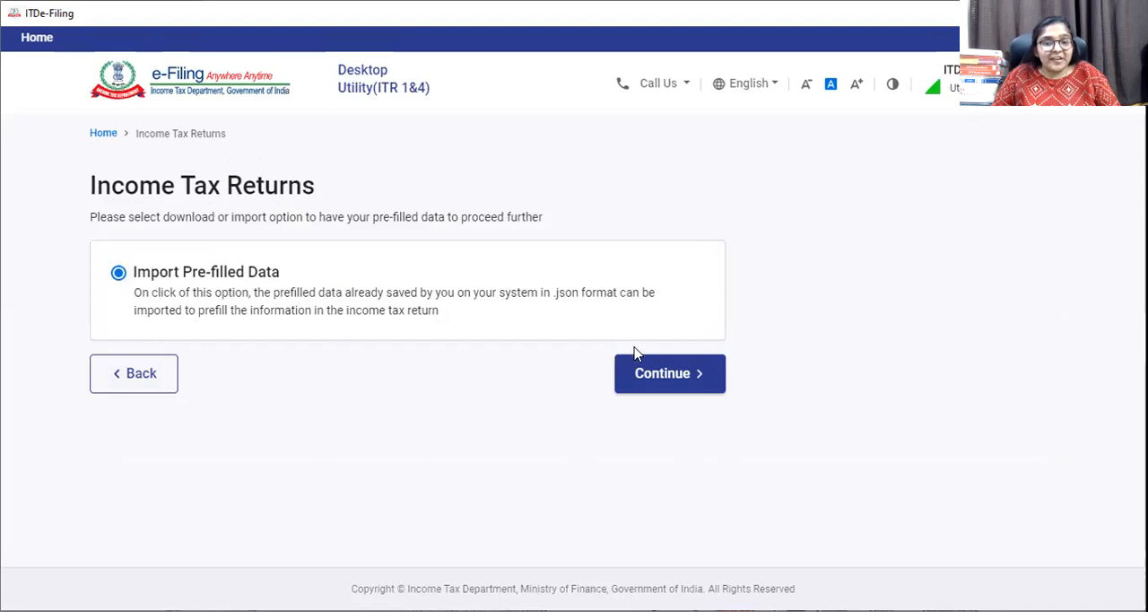
click(680, 380)
Enter the taxpayer's PAN, set the assessment year to 2021-22, and proceed with a new filing that discards the earlier saved details.
click(200, 317)
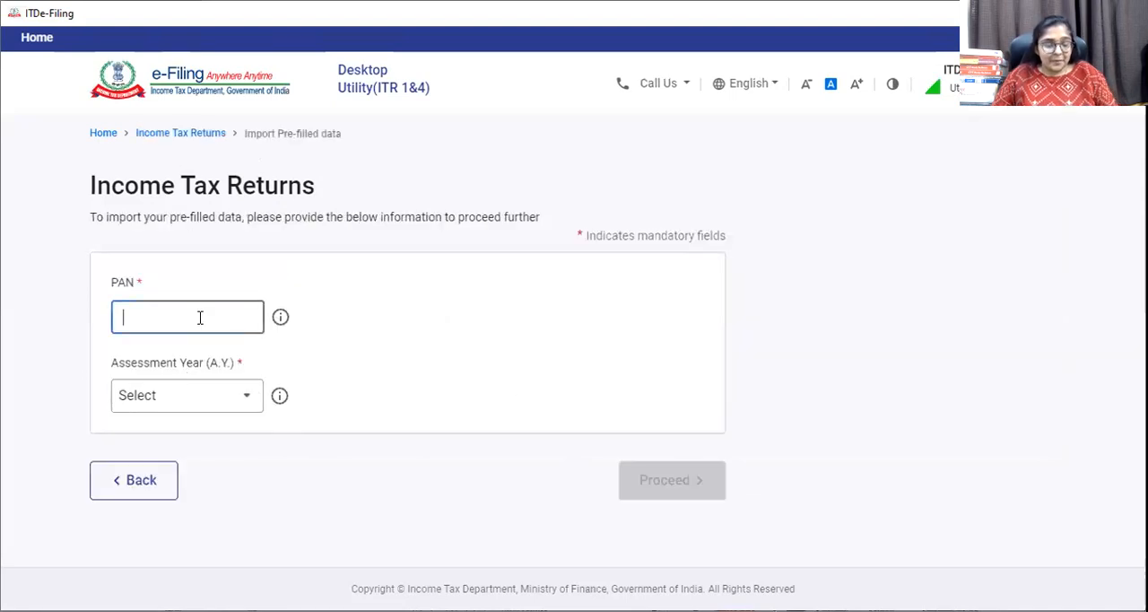
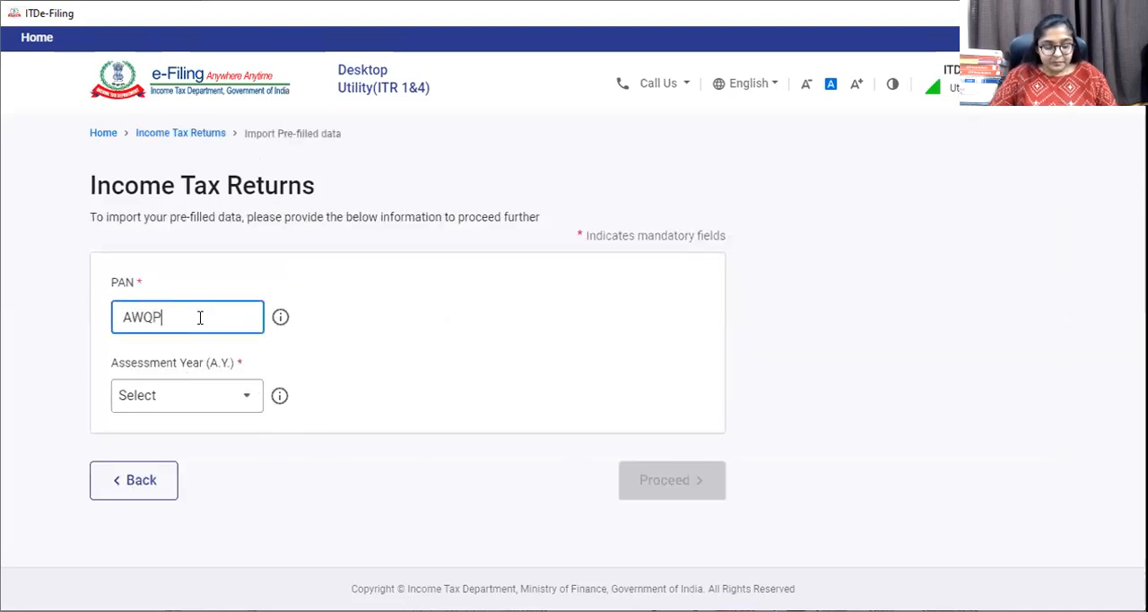
click(333, 335)
click(219, 409)
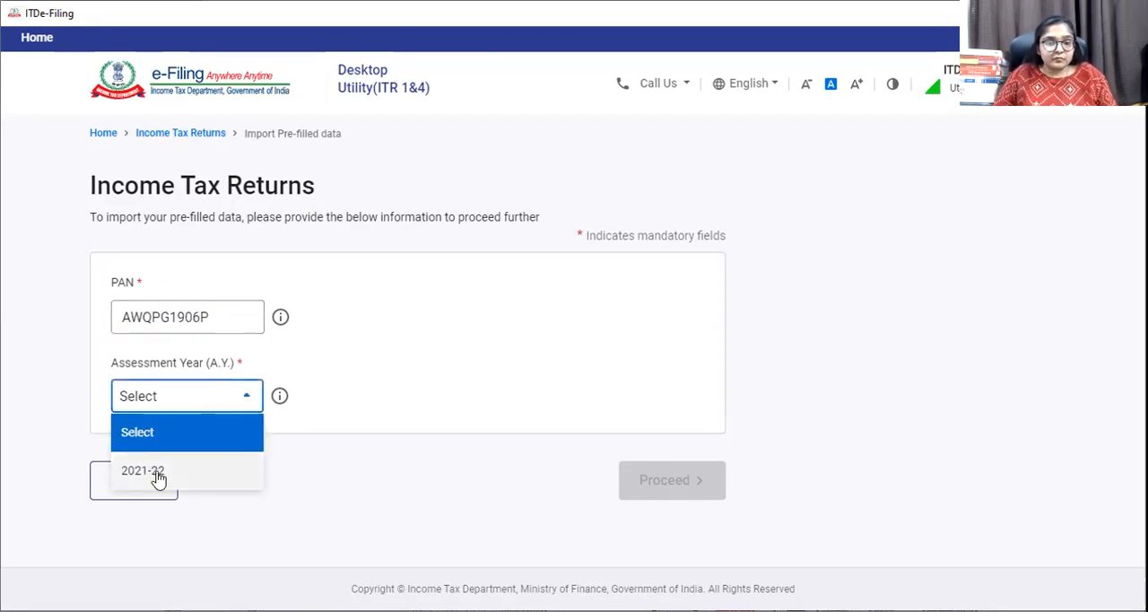
click(153, 474)
click(677, 494)
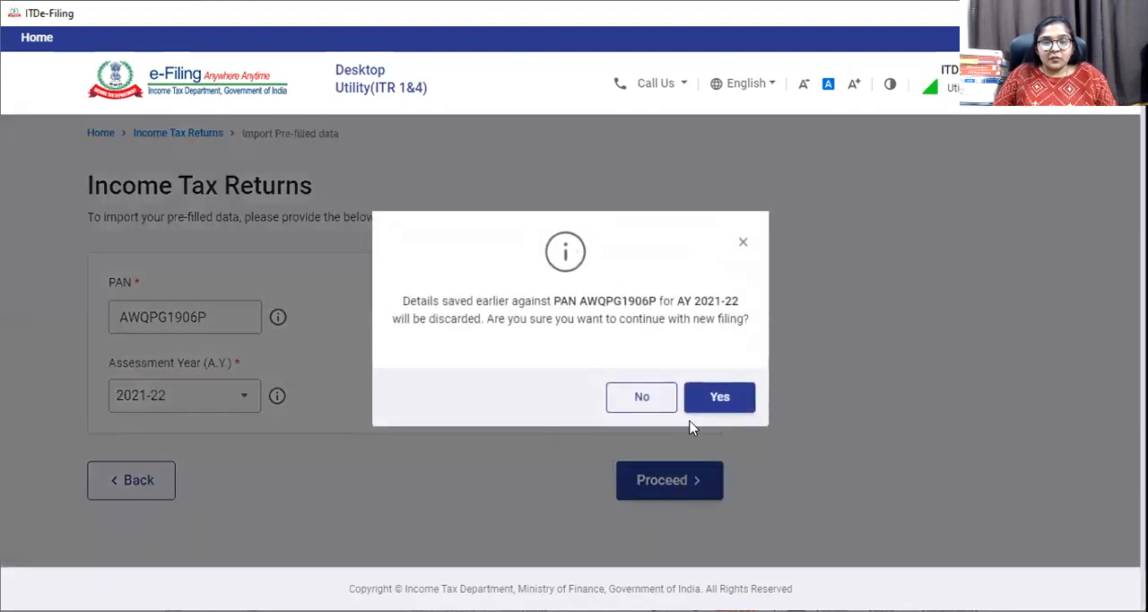
click(717, 400)
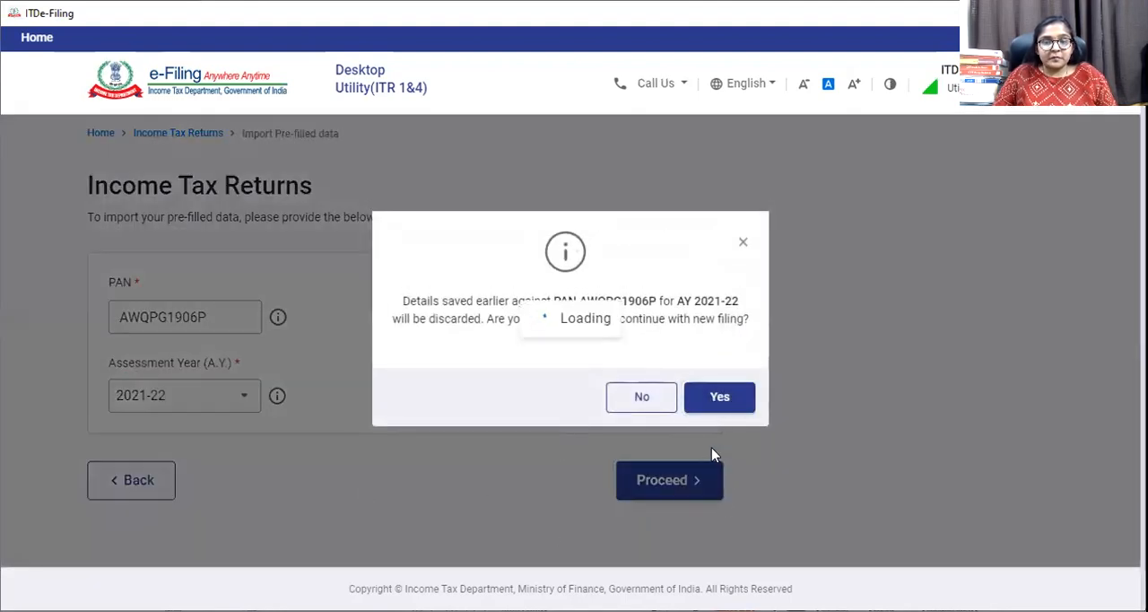
Import the pre-filled data file PrefillJSON.json from the Downloads folder and continue to filing the return.
click(170, 358)
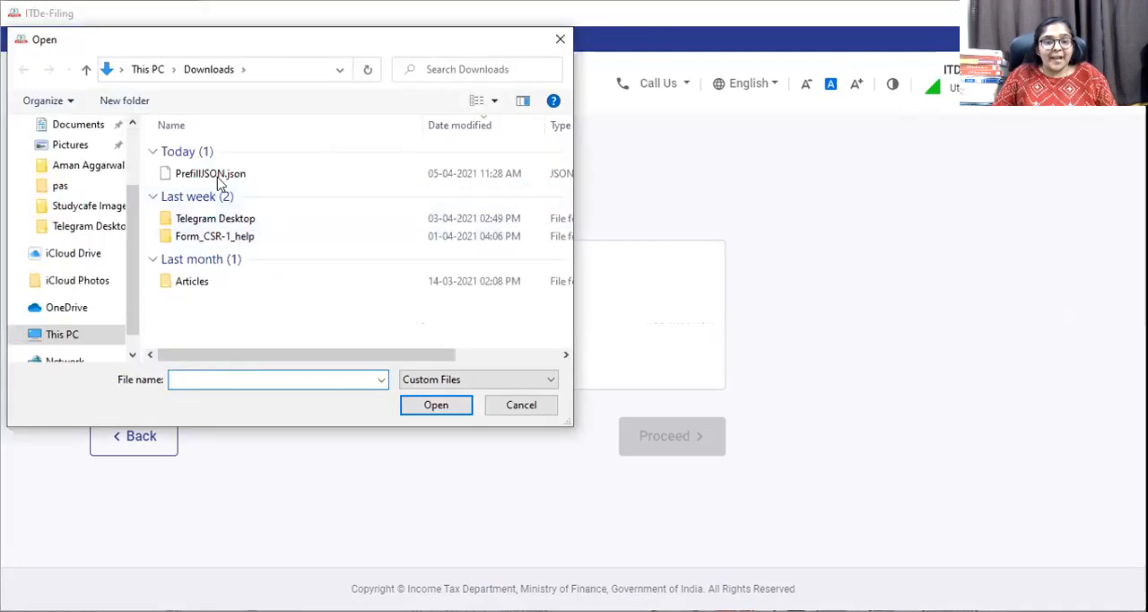
click(215, 174)
click(436, 404)
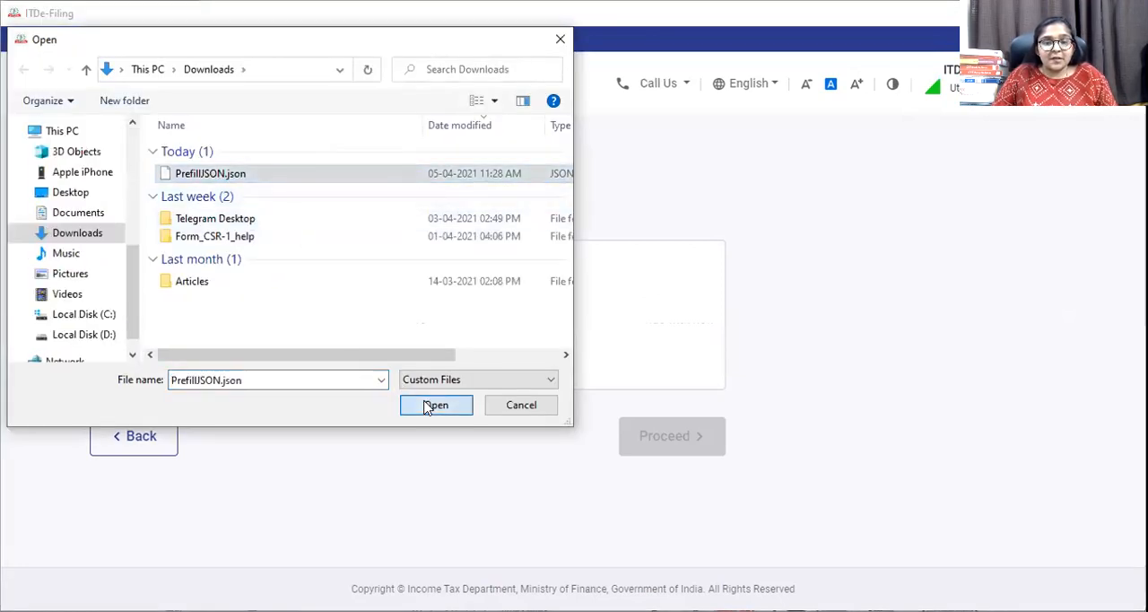
click(676, 471)
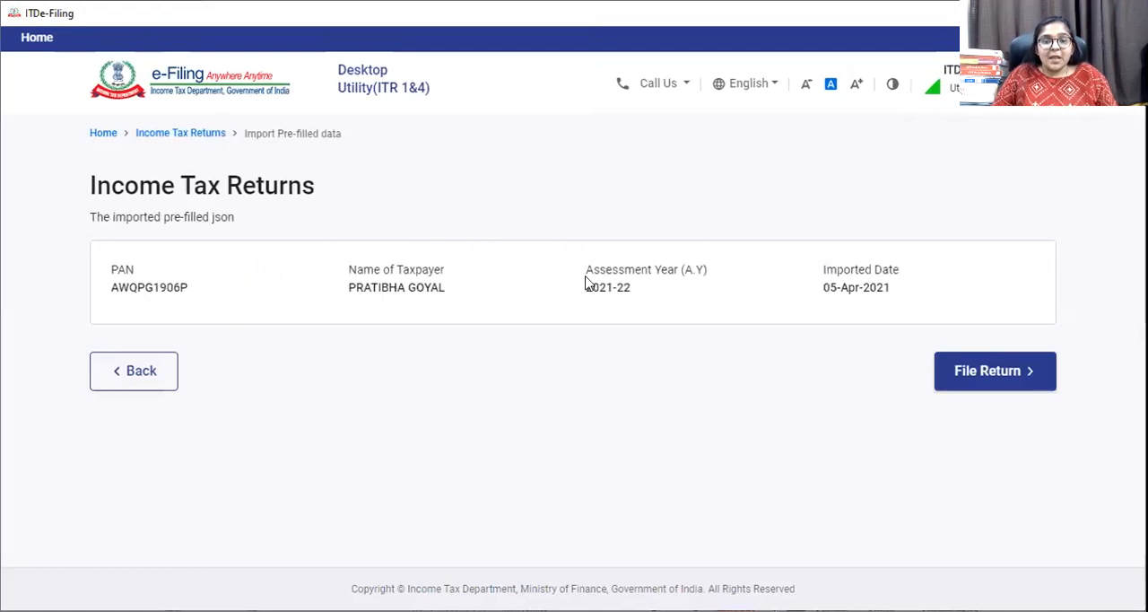
click(985, 378)
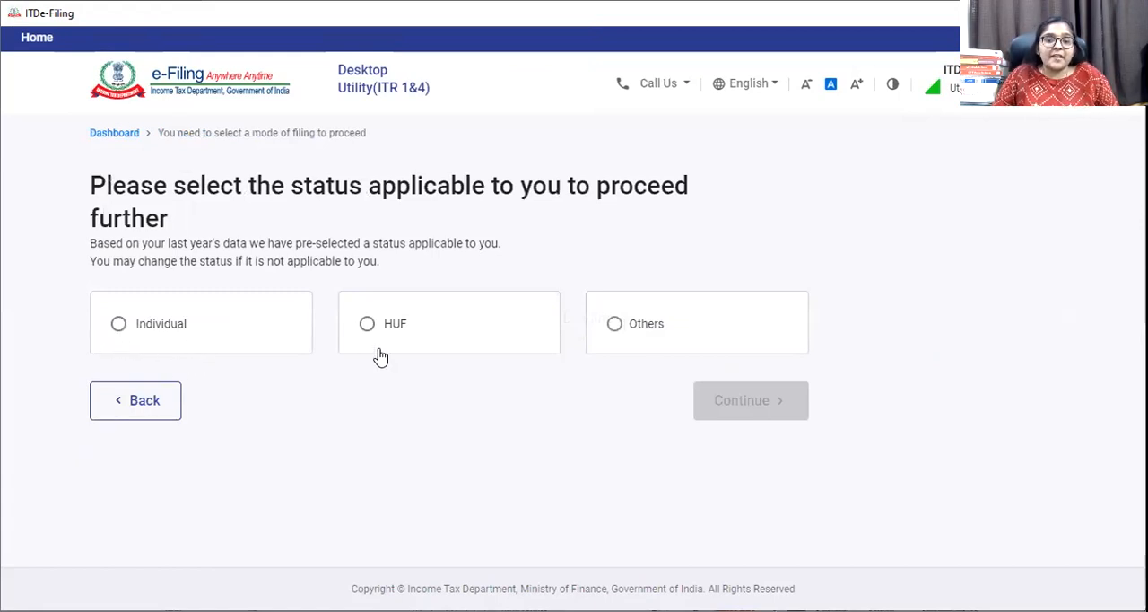
click(614, 324)
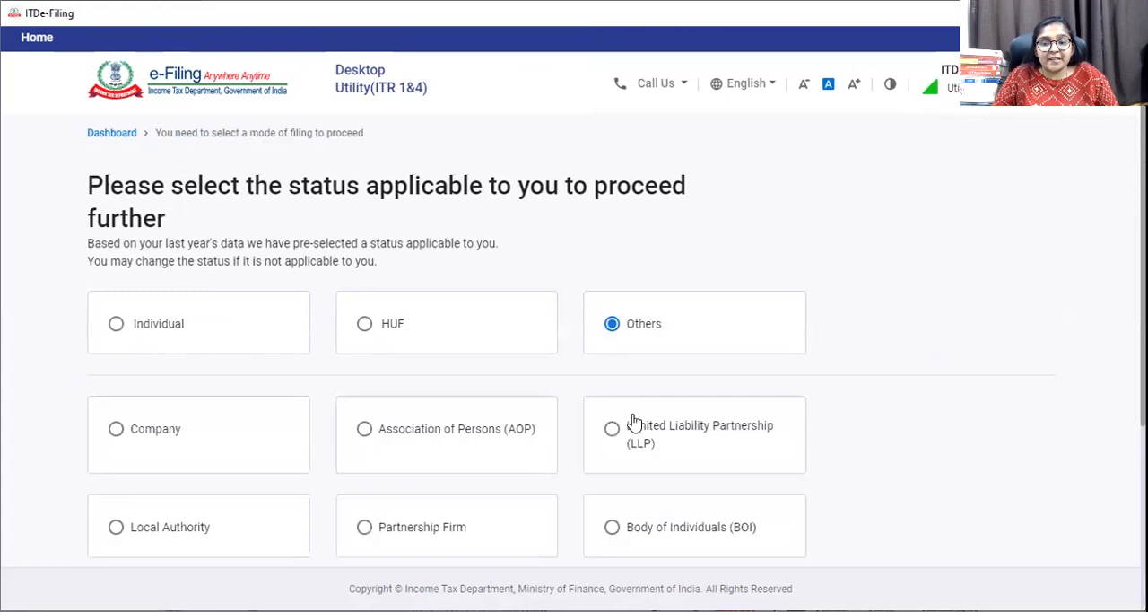
scroll(633, 422, down, 2)
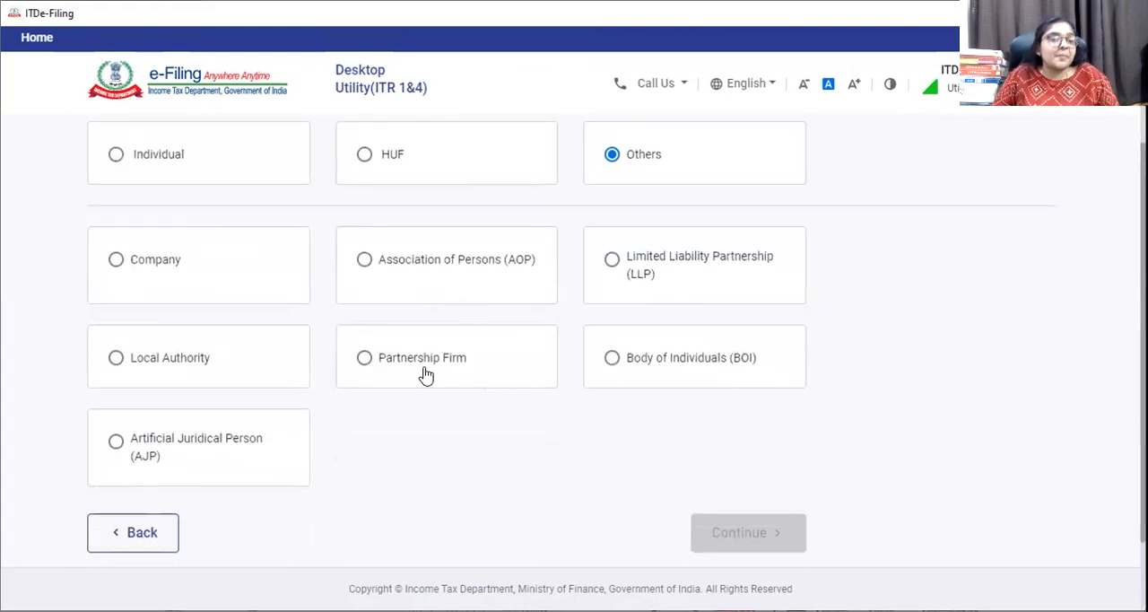
scroll(417, 418, up, 1)
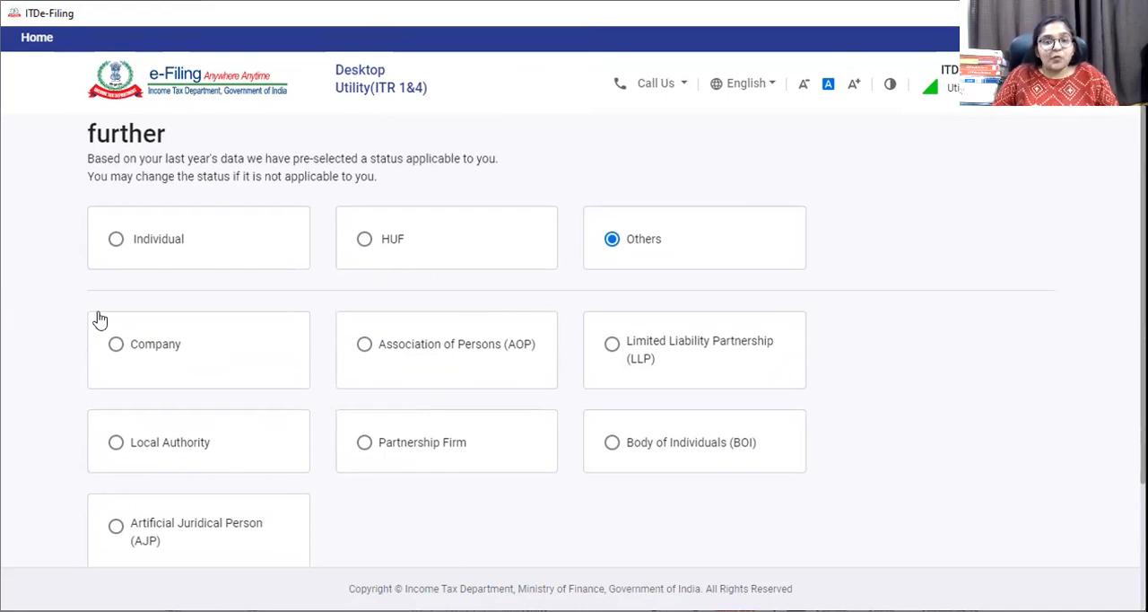
Set the applicable status to Individual and proceed with the ITR - 1 form.
click(115, 238)
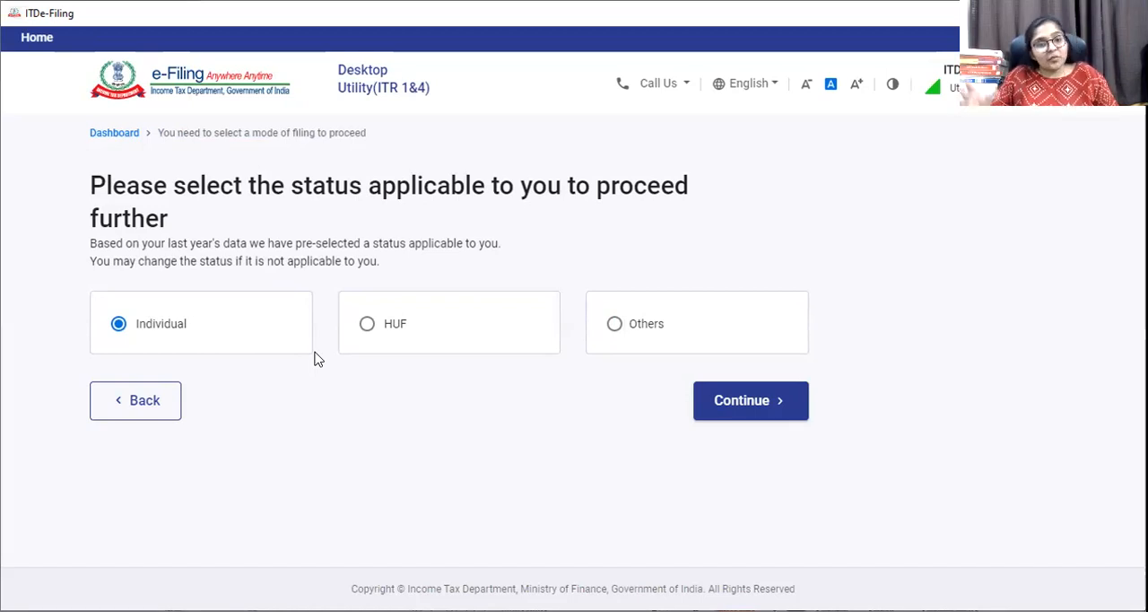
click(736, 410)
click(611, 340)
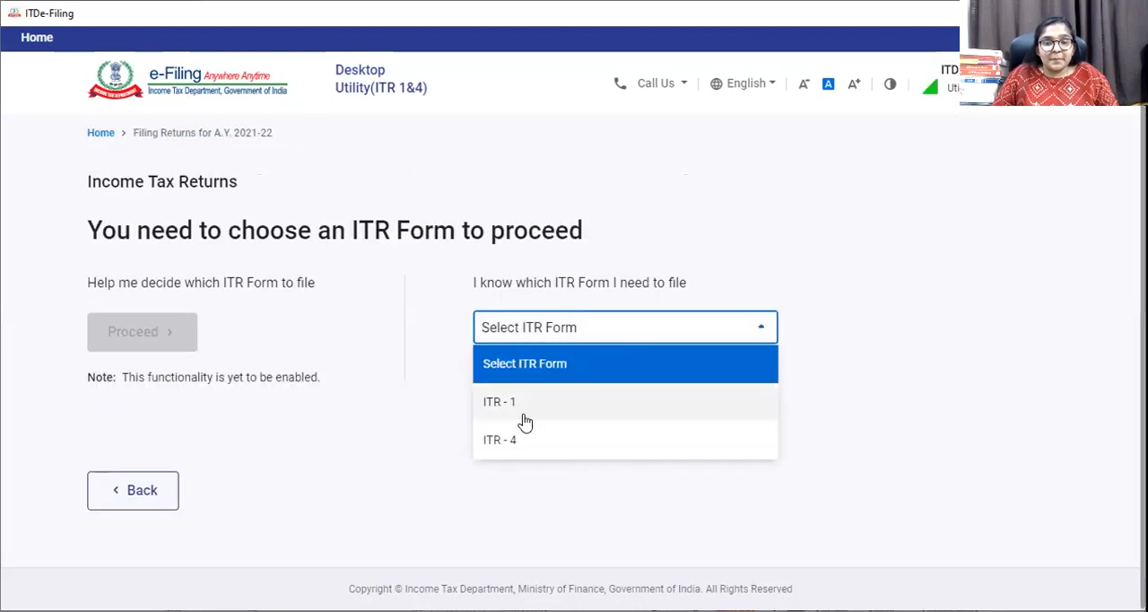
click(520, 405)
scroll(475, 350, down, 1)
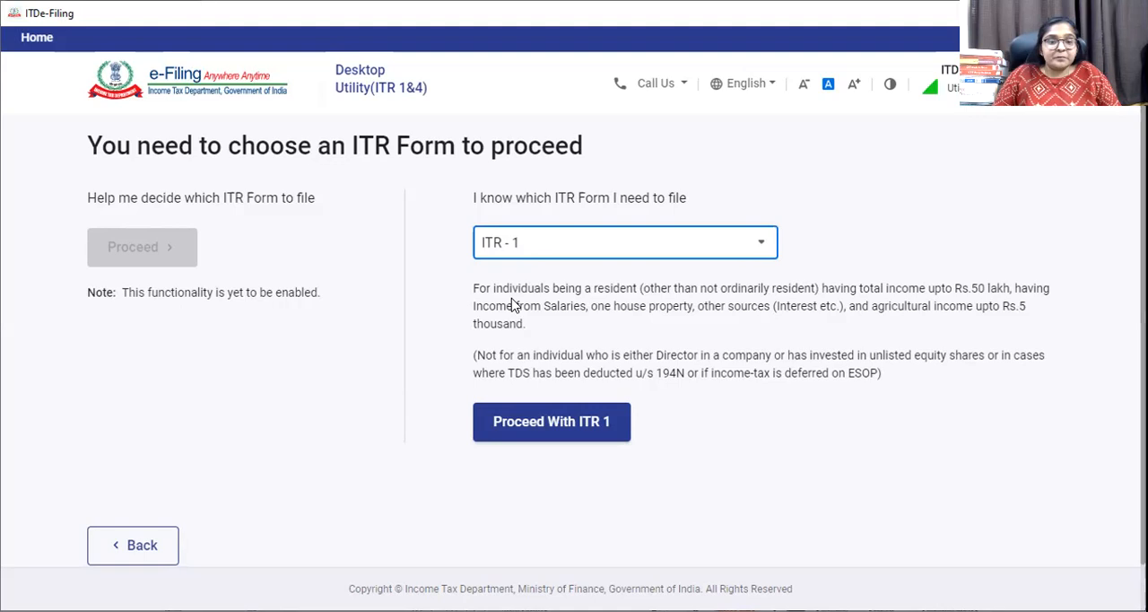
click(554, 434)
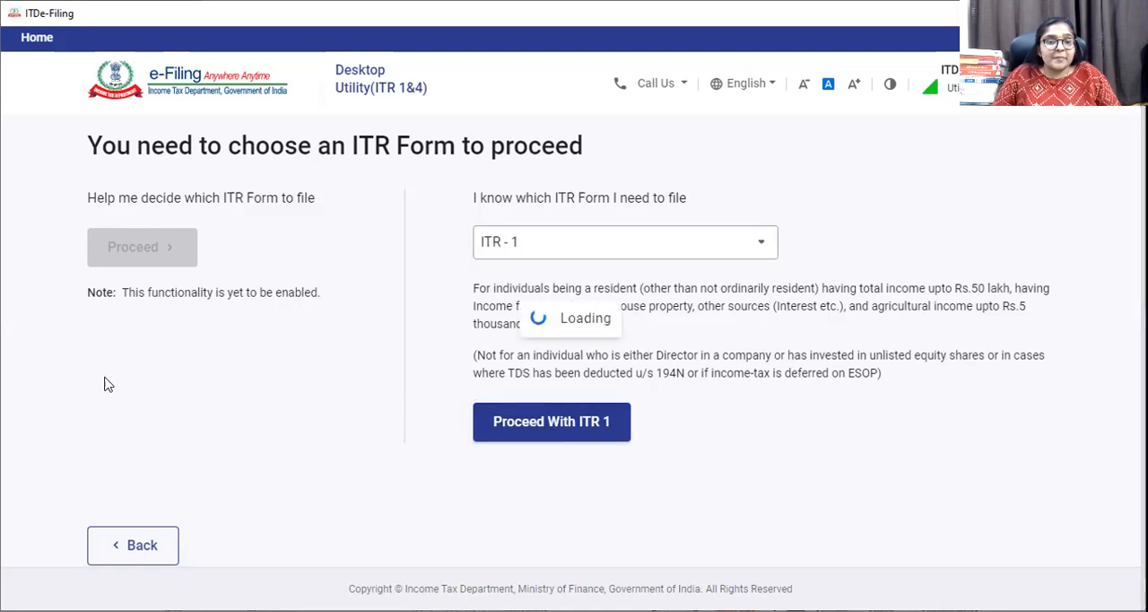
Examine the full list of documents that help with tax filing, from Form 16A and Form 26AS to investment premium receipts.
scroll(547, 394, down, 3)
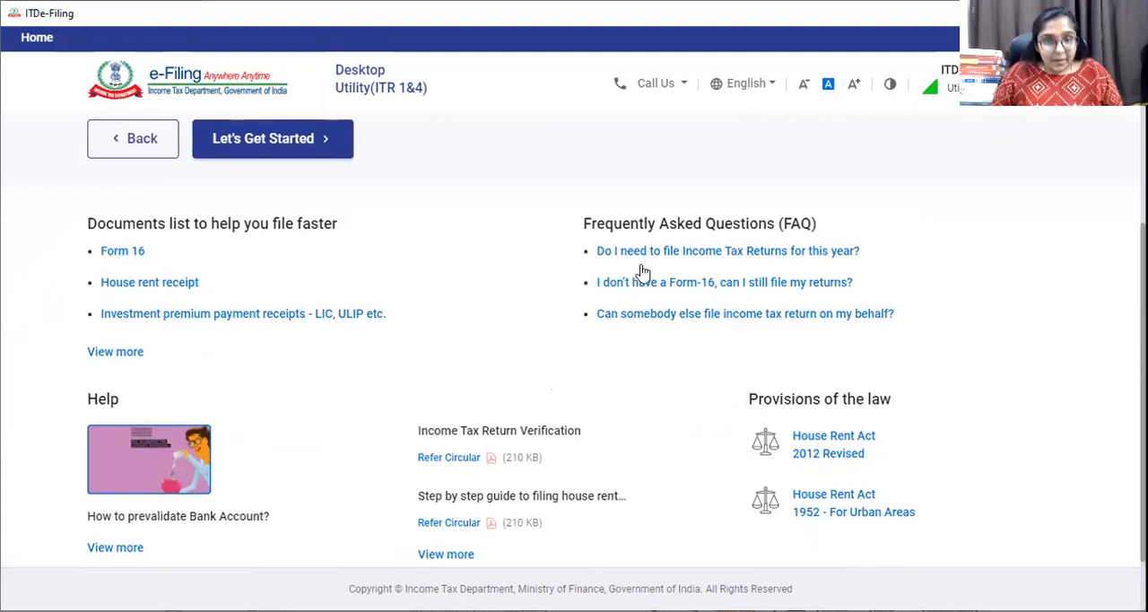
click(124, 350)
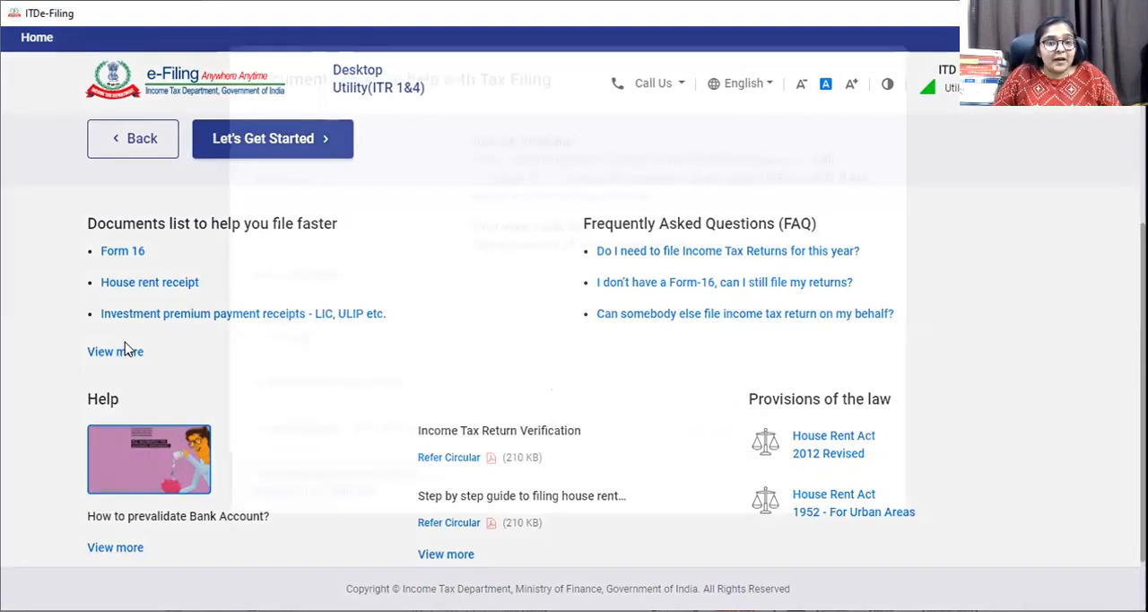
scroll(478, 298, down, 1)
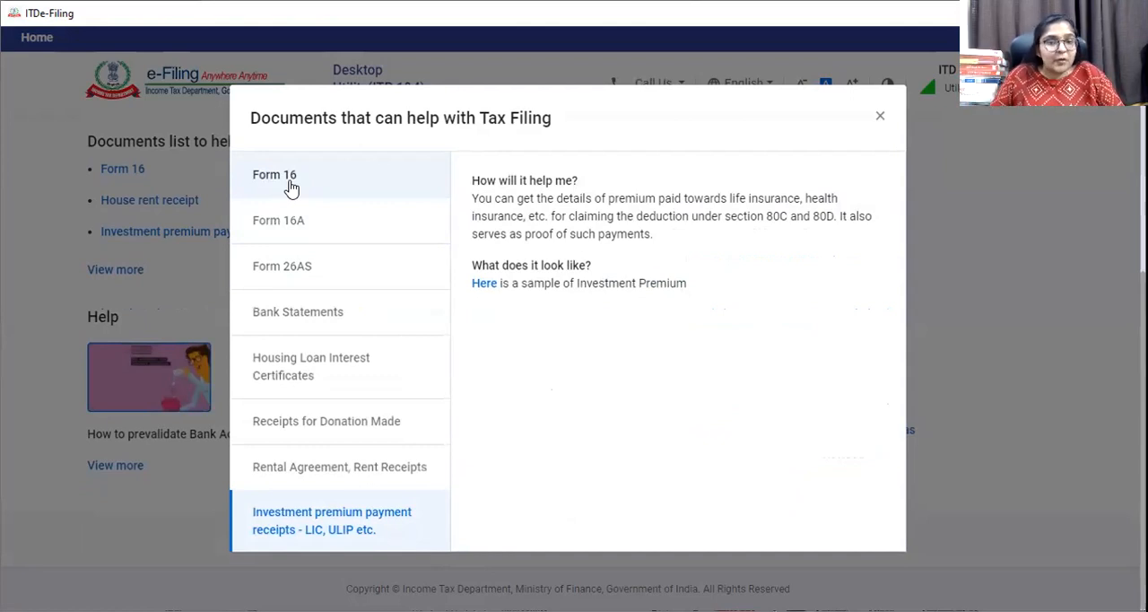
click(277, 221)
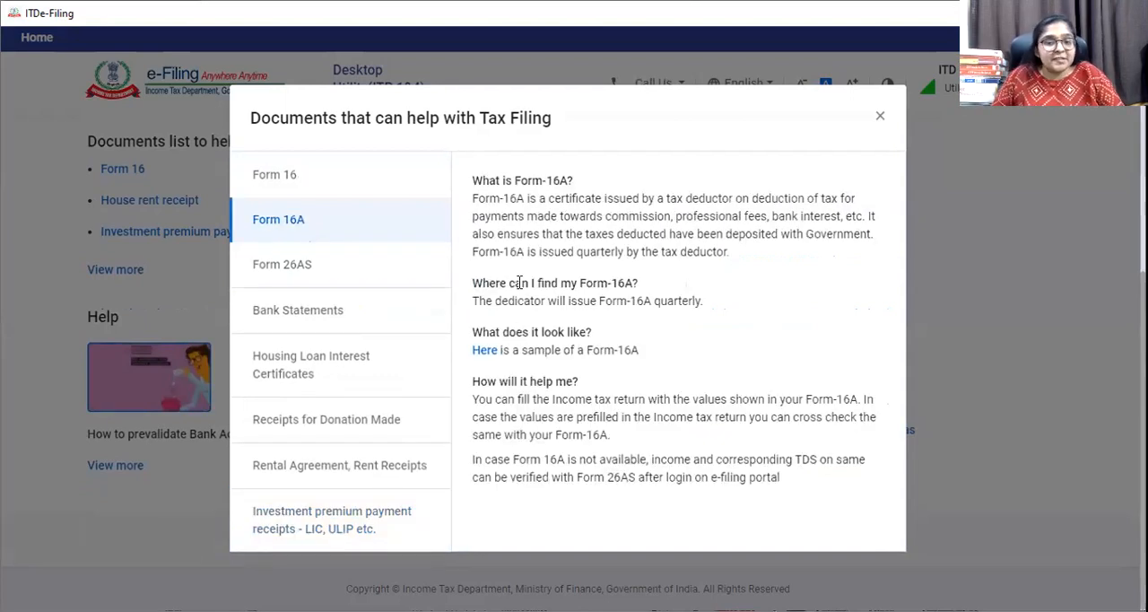
click(300, 272)
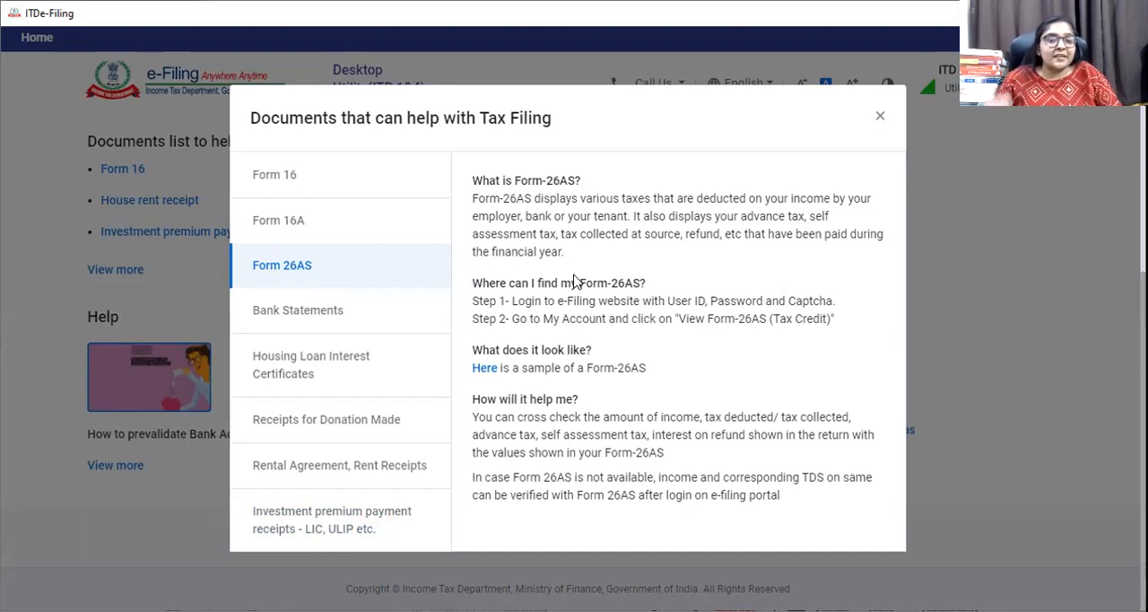
click(323, 325)
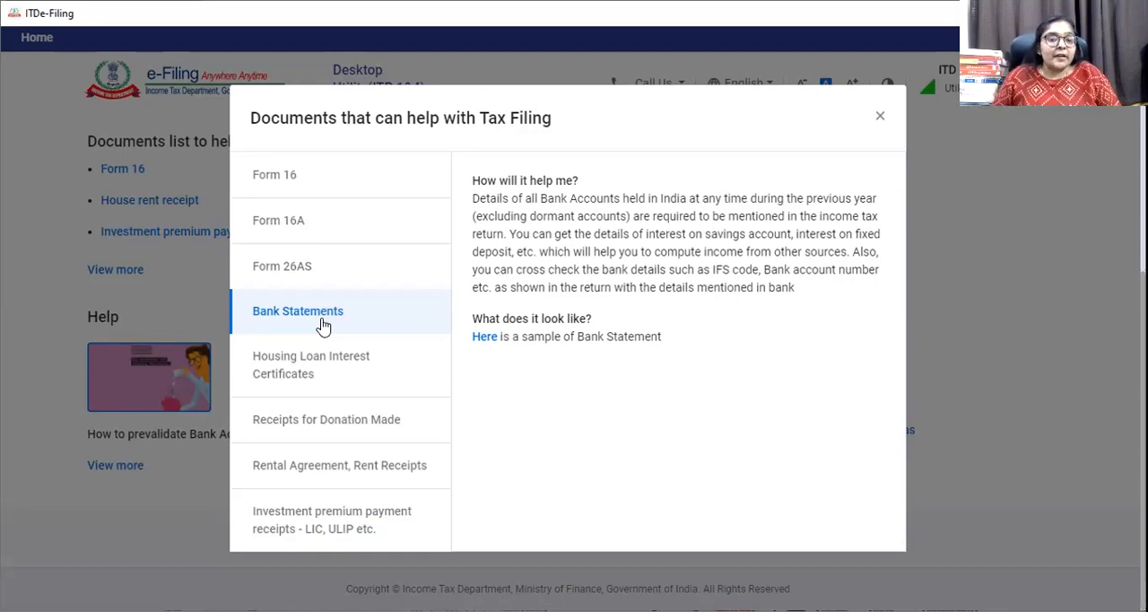
click(316, 369)
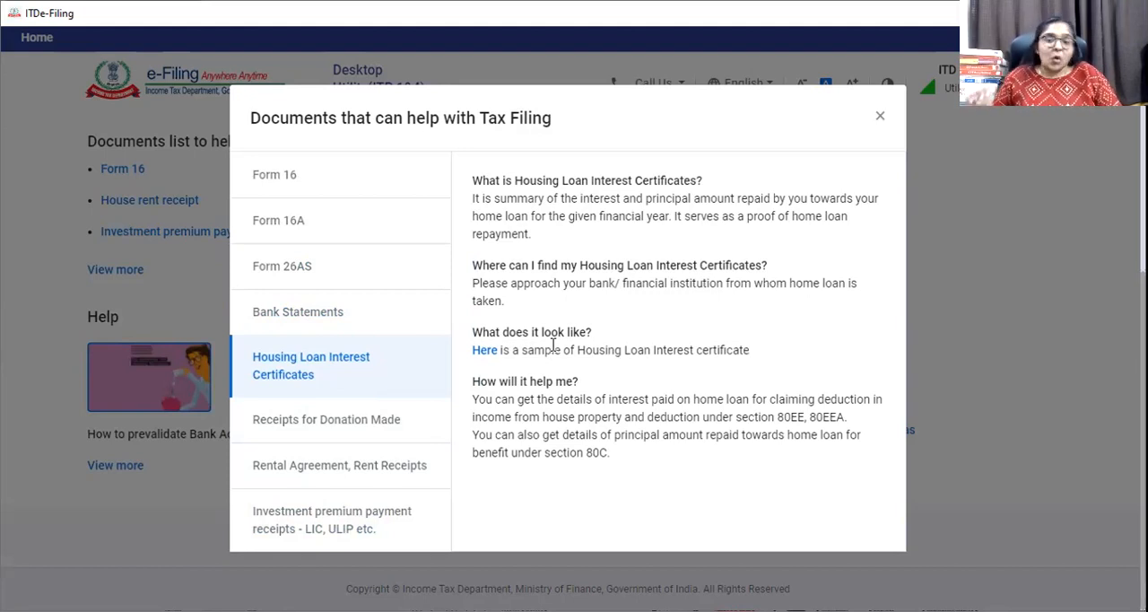
click(289, 422)
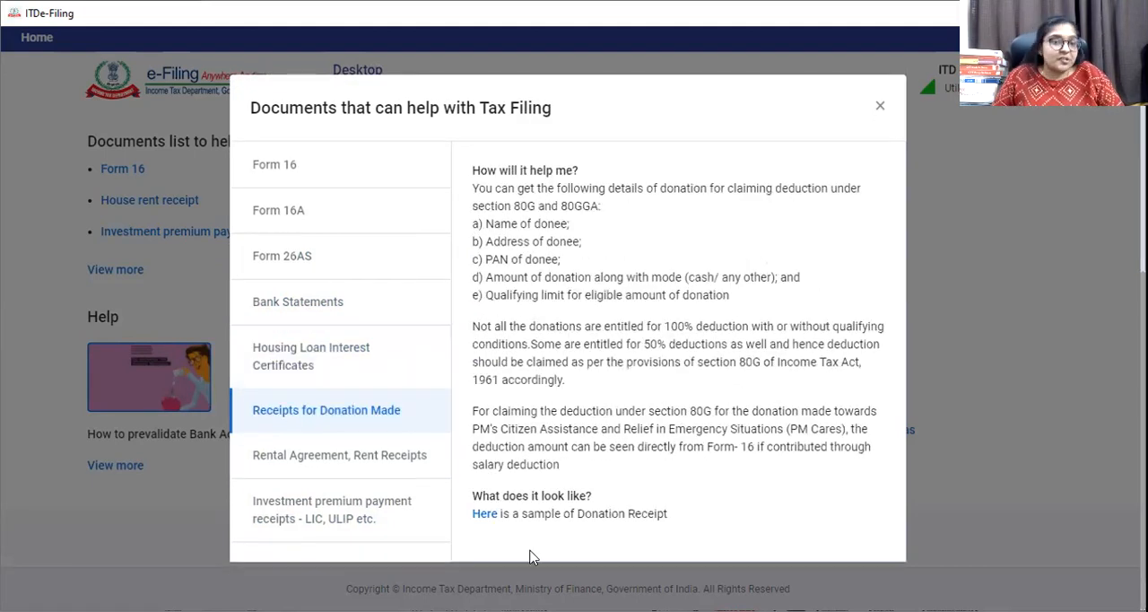
click(411, 459)
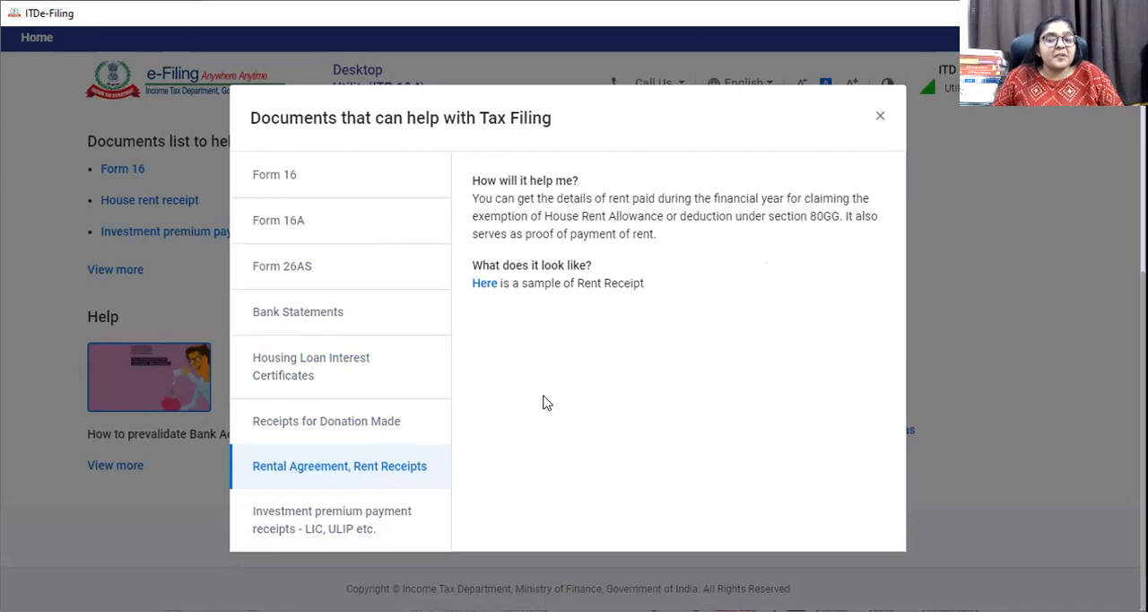
click(359, 518)
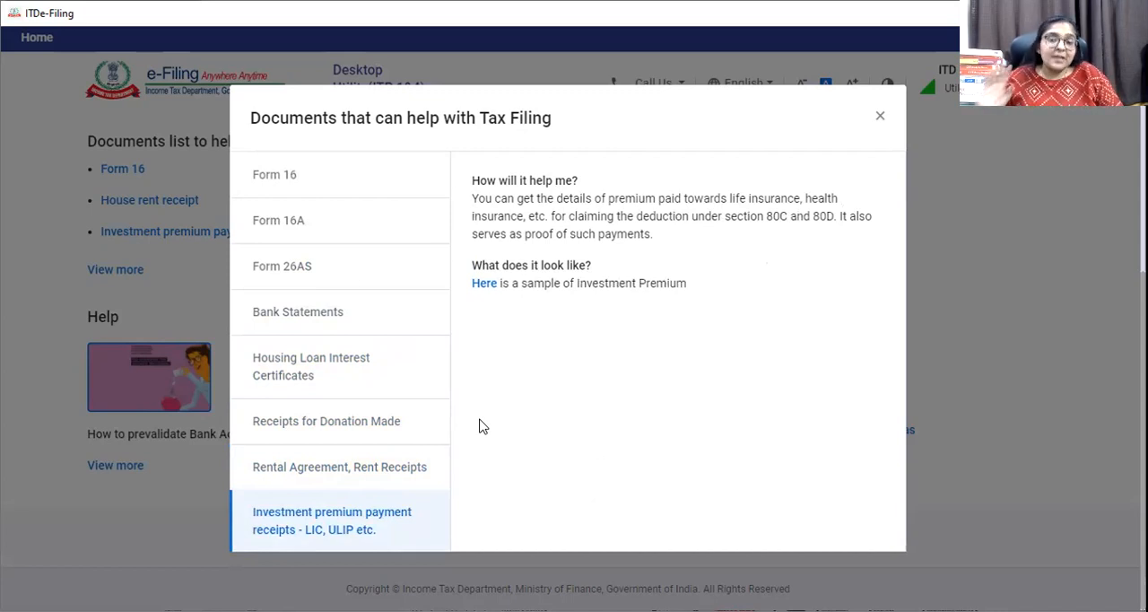
Close the tax filing documents list and get started with the ITR-1 return.
click(880, 116)
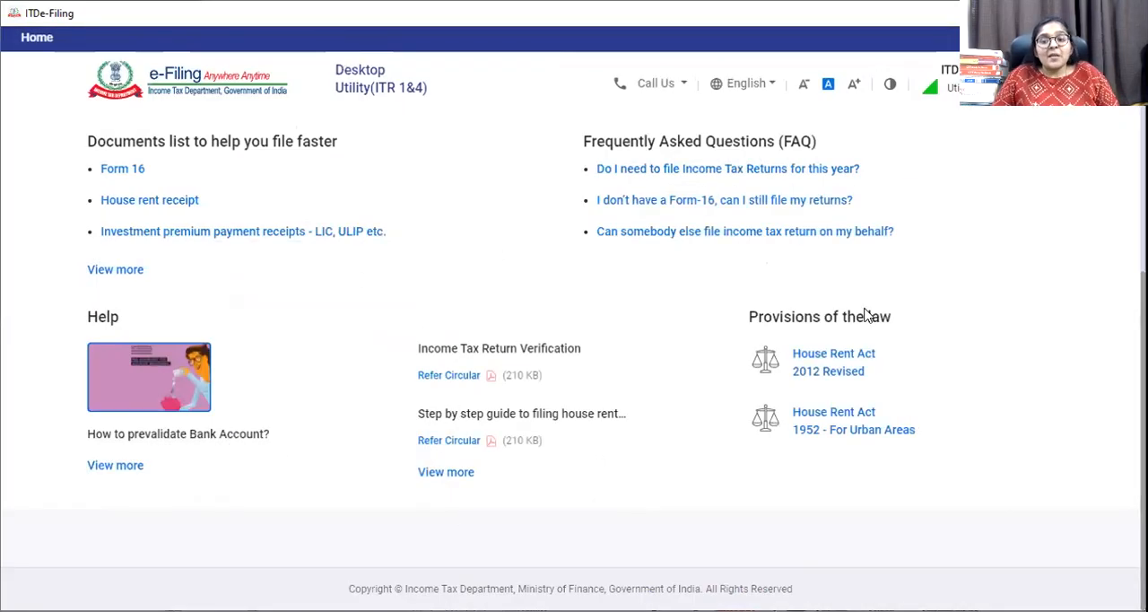
scroll(865, 314, up, 2)
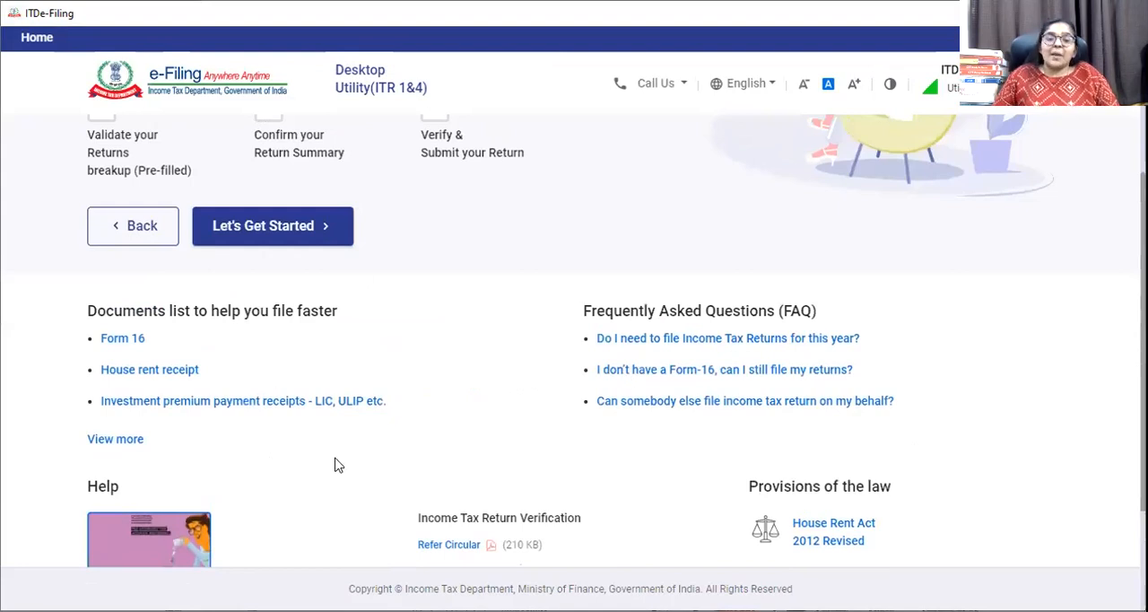
scroll(334, 463, up, 2)
scroll(333, 464, up, 1)
click(291, 480)
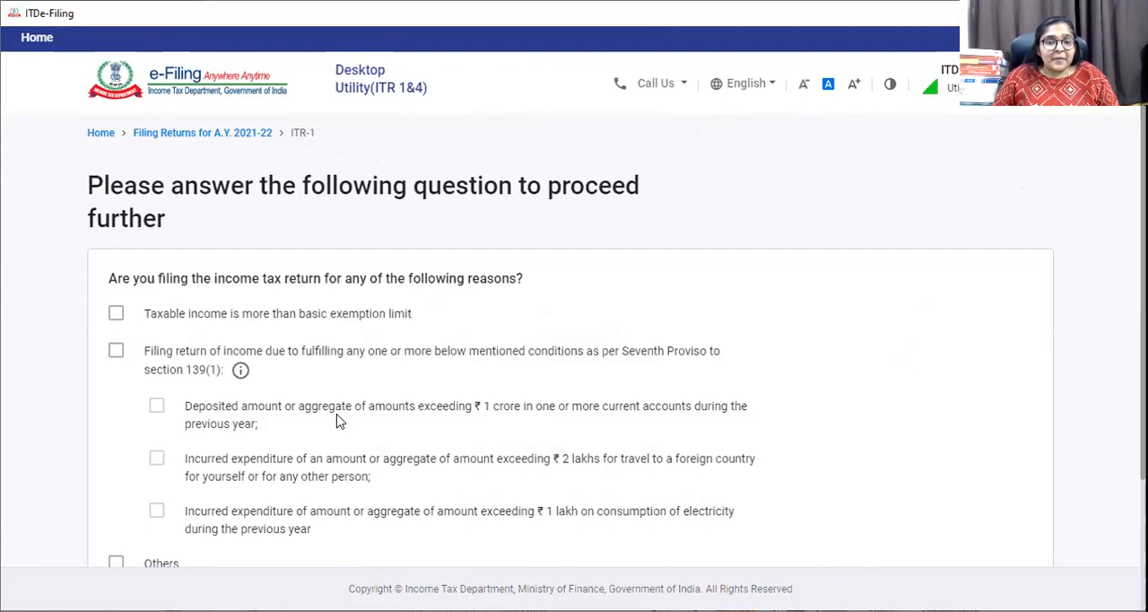
Give taxable income above the basic exemption limit as the filing reason, continue, and dismiss the pre-filled return notice.
scroll(339, 422, down, 1)
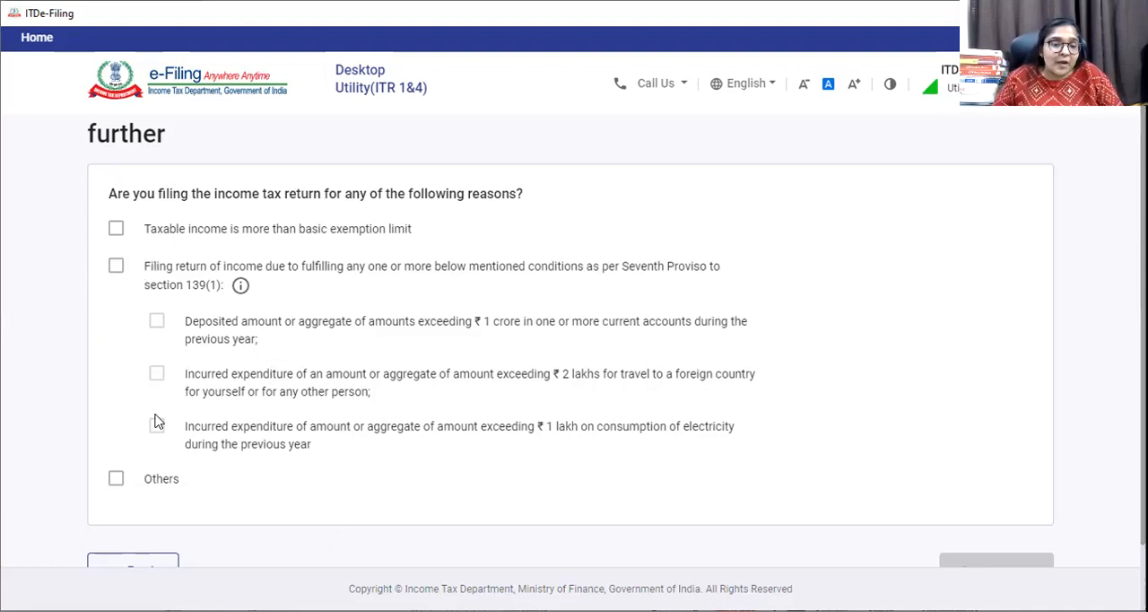
click(116, 231)
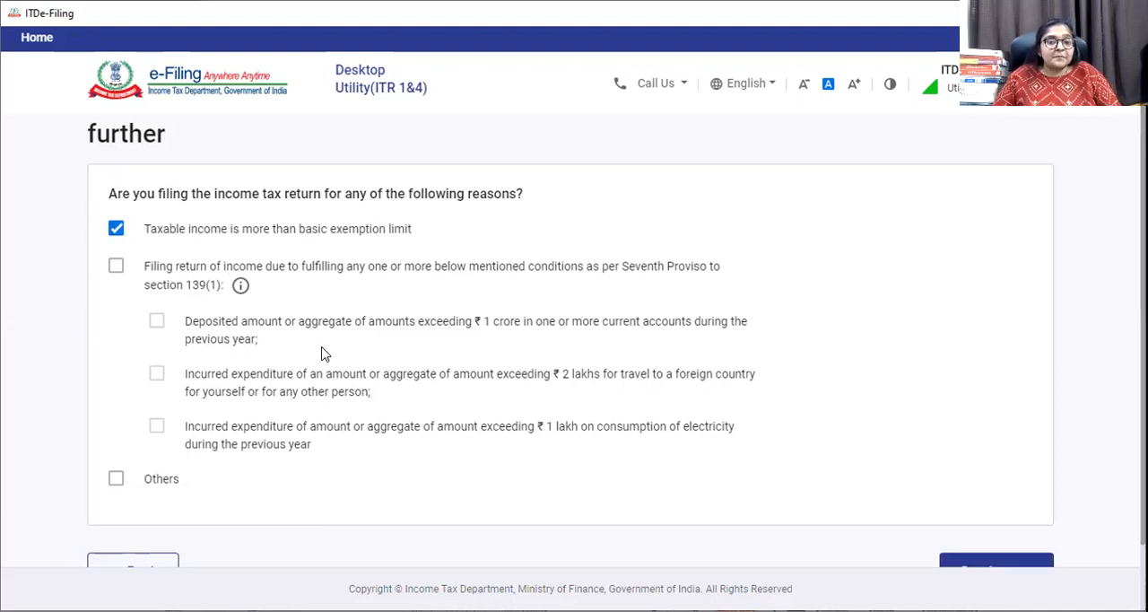
scroll(321, 354, down, 2)
scroll(422, 402, up, 2)
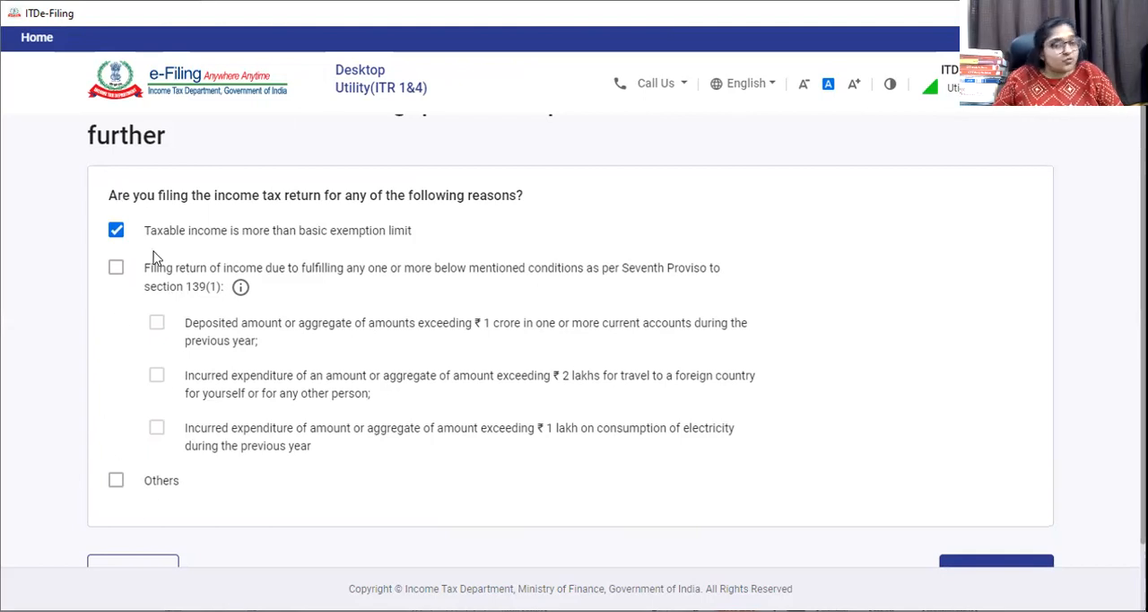
click(993, 565)
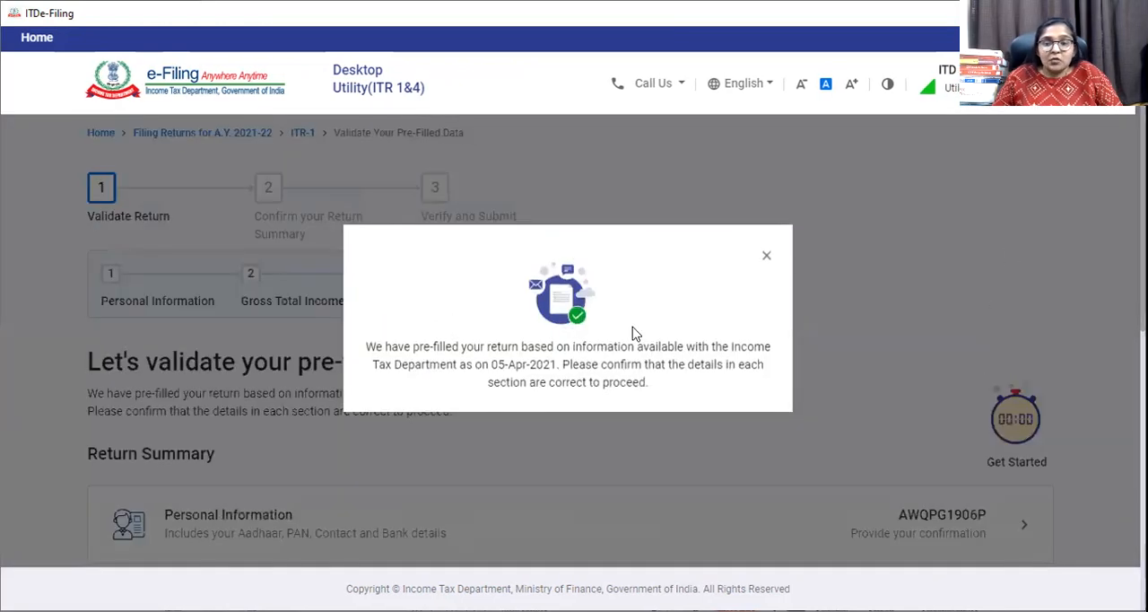
click(765, 257)
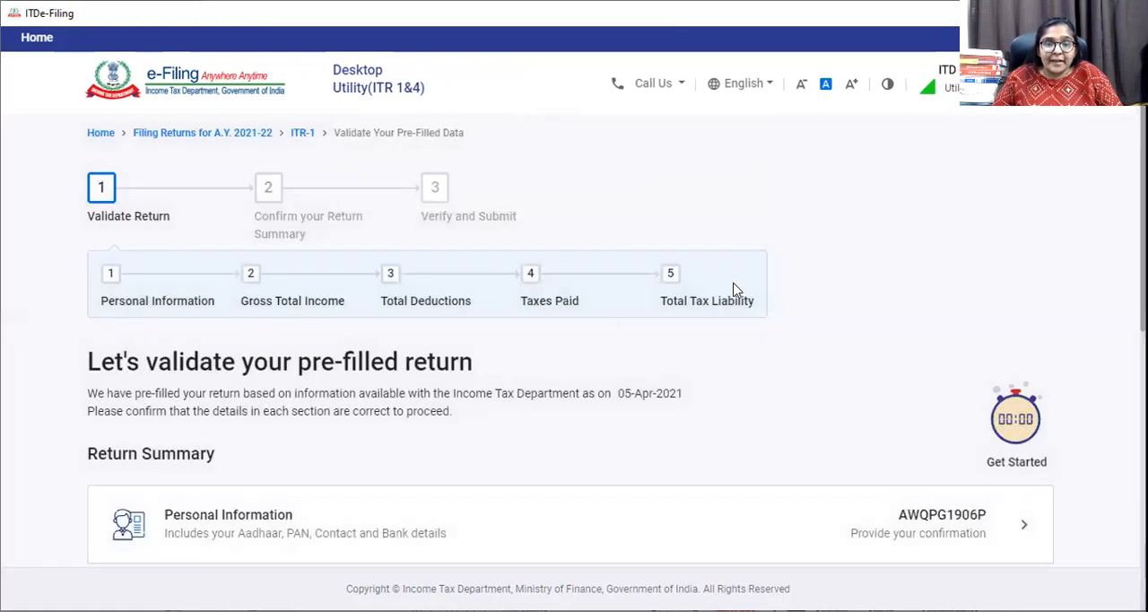
Look over the return summary sections and open Personal Information for verification.
scroll(506, 358, down, 5)
scroll(508, 353, up, 5)
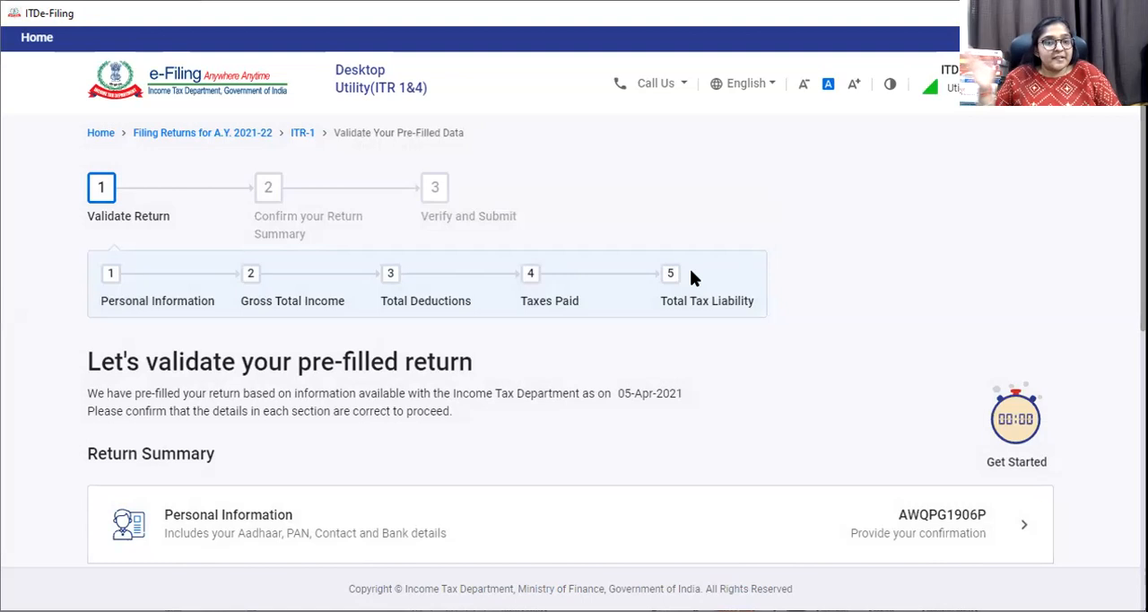
scroll(337, 456, down, 1)
scroll(514, 478, down, 5)
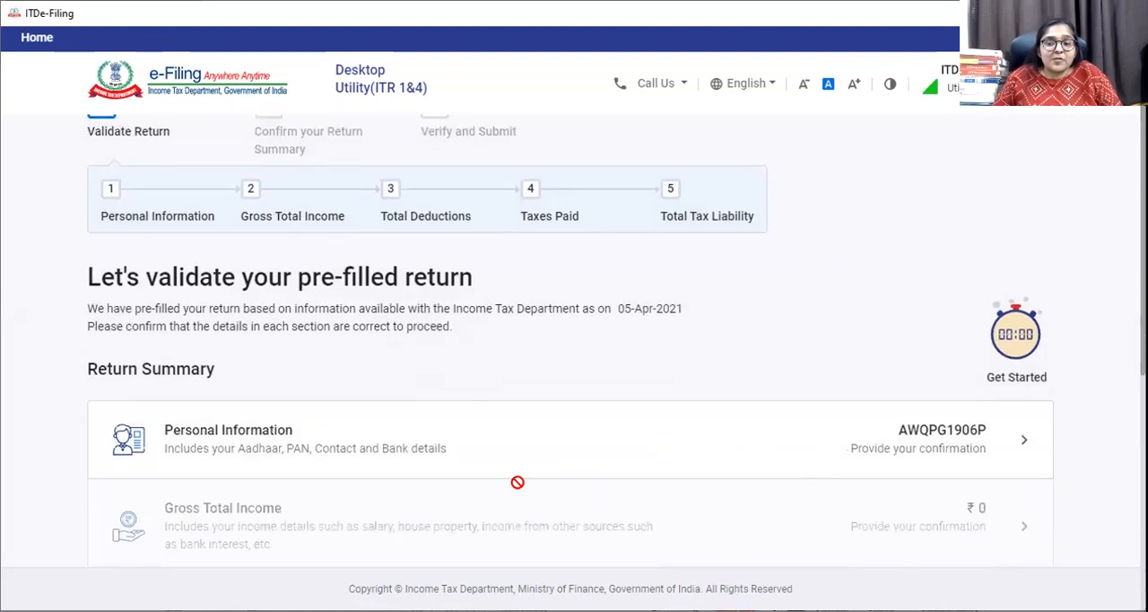
scroll(221, 505, up, 5)
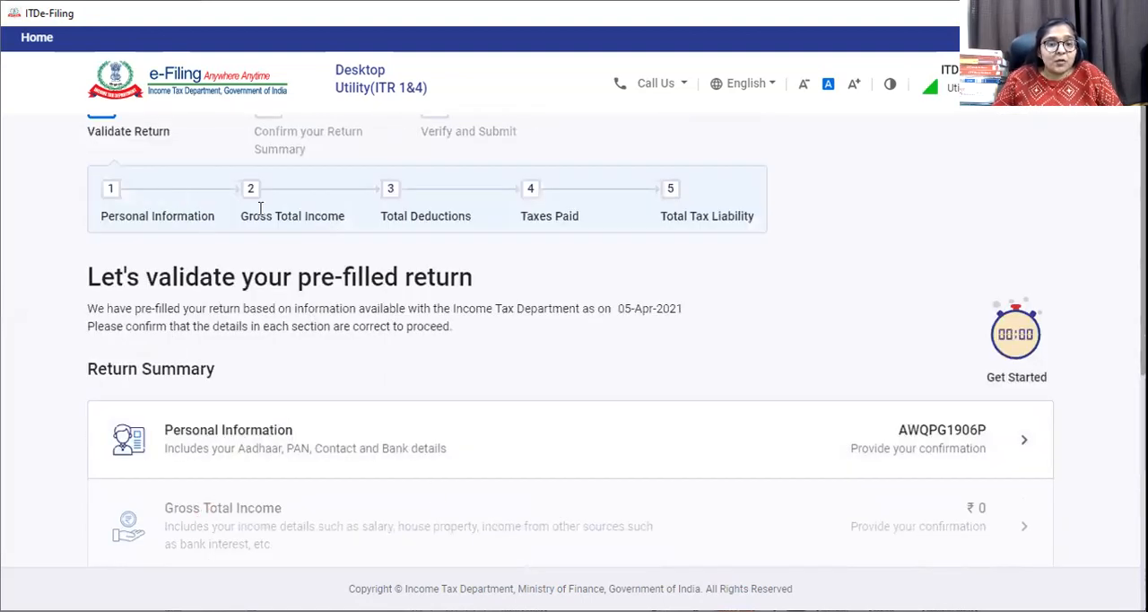
click(961, 433)
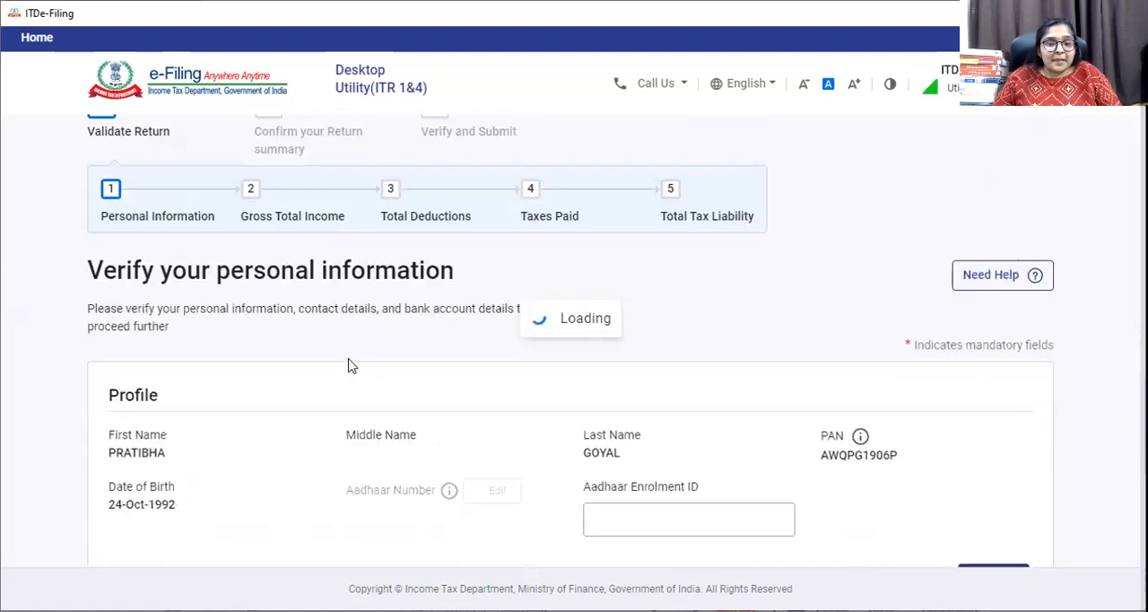
Set the nature of employment to Others and answer No to opting for the new tax regime u/s 115BAC.
scroll(910, 417, down, 3)
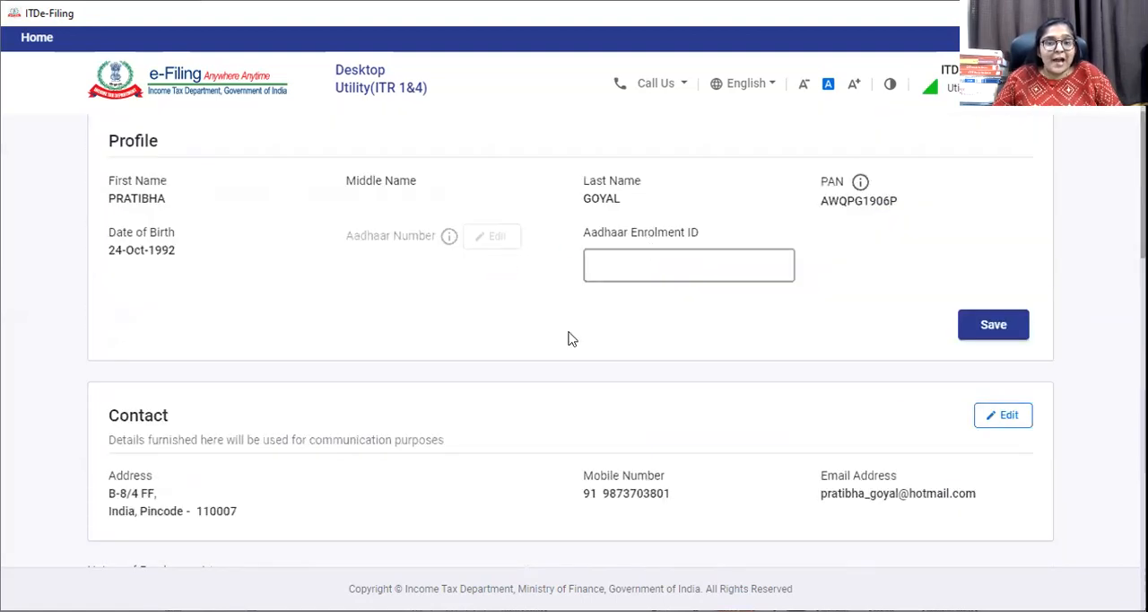
scroll(198, 376, down, 3)
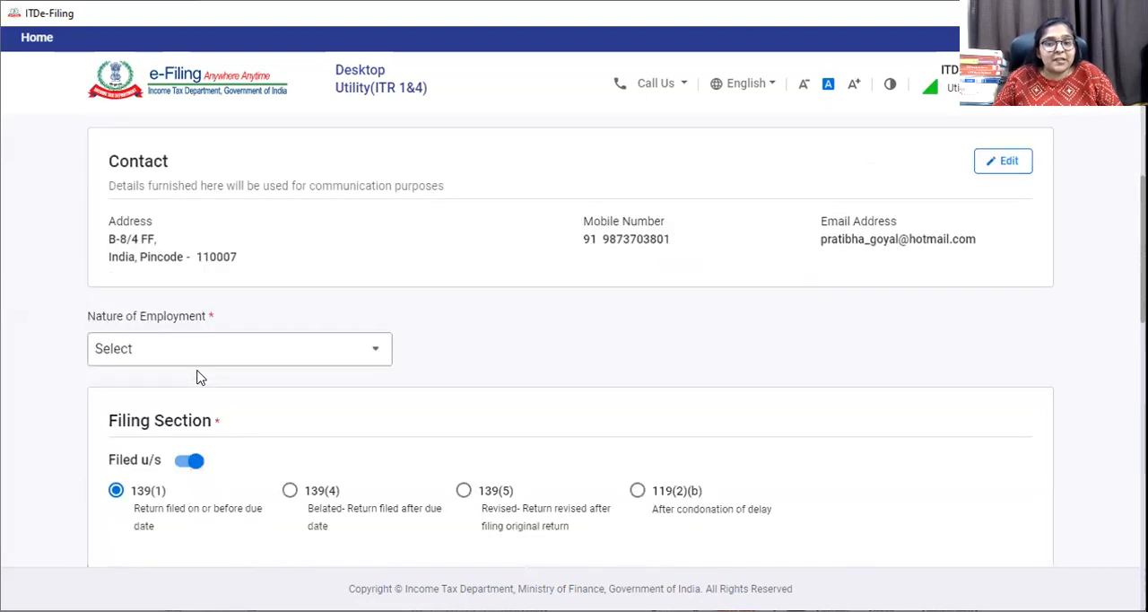
scroll(197, 377, down, 2)
click(235, 179)
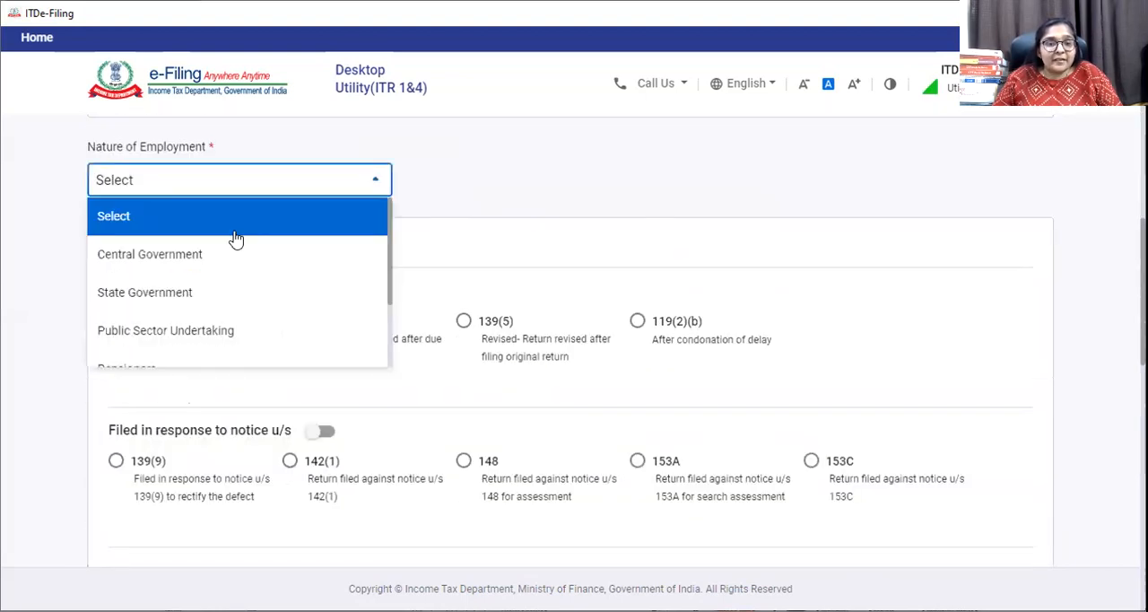
scroll(246, 317, down, 2)
click(120, 325)
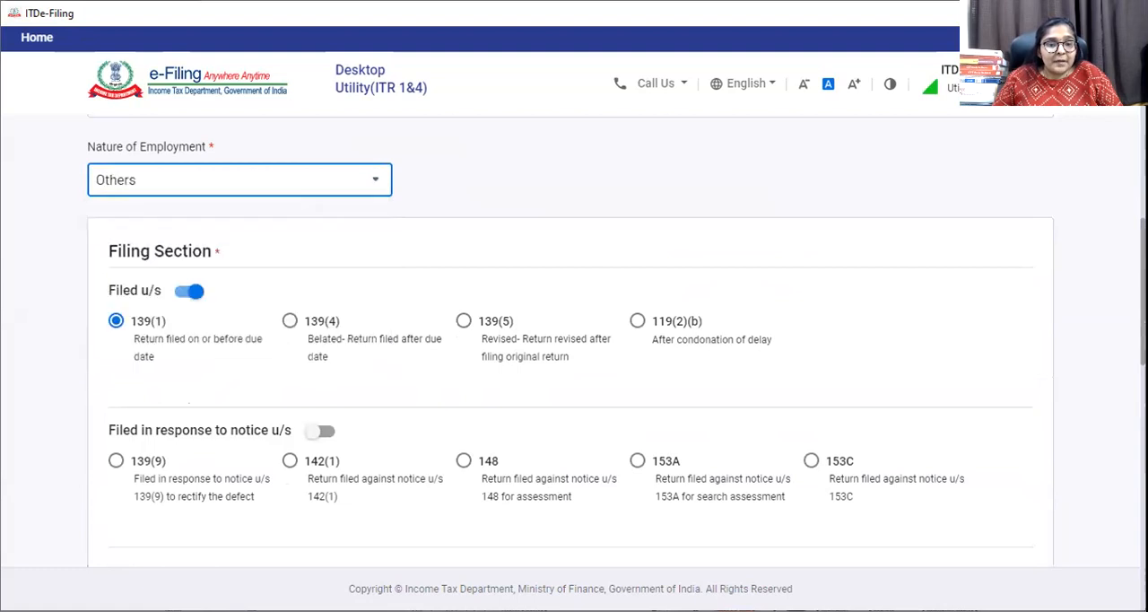
scroll(9, 440, down, 8)
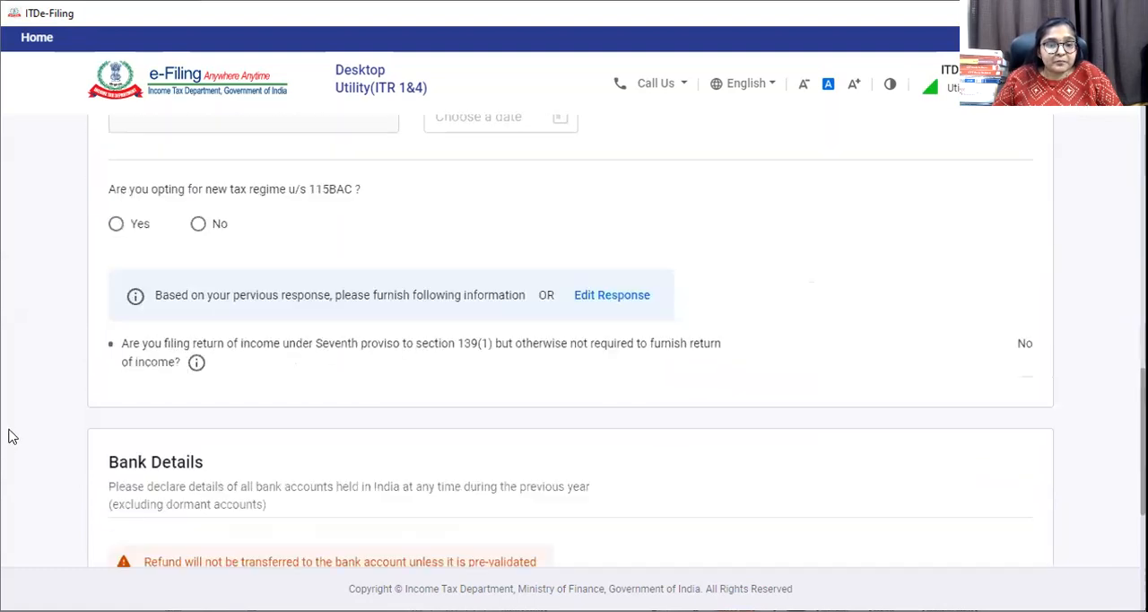
click(196, 227)
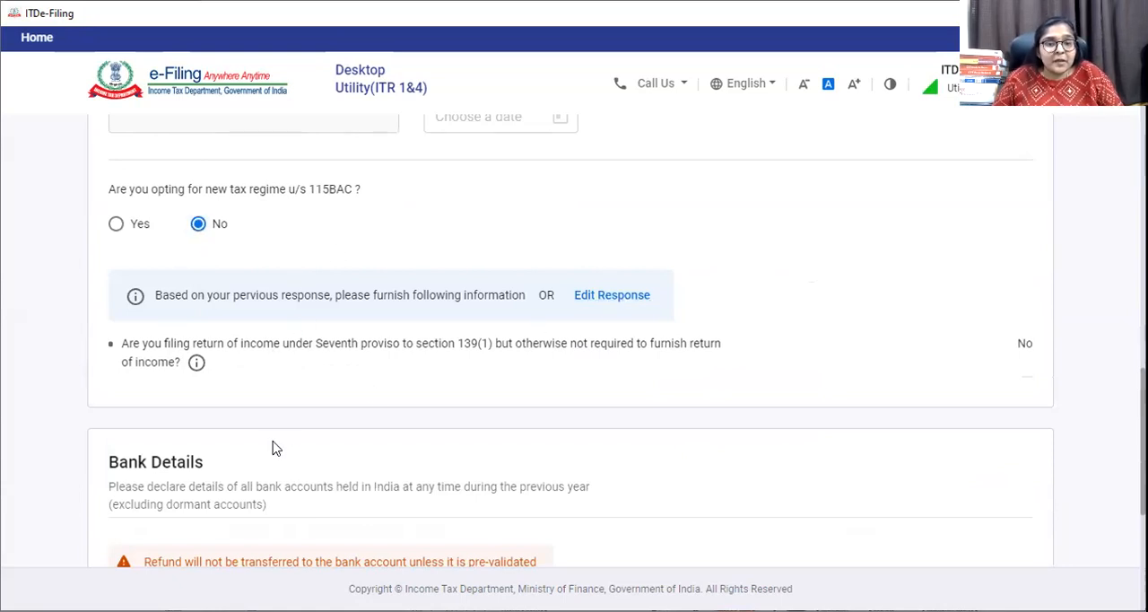
Start adding another bank account under Bank Details and enter the IFS code HDFC0000002 for HDFC BANK.
scroll(276, 448, down, 4)
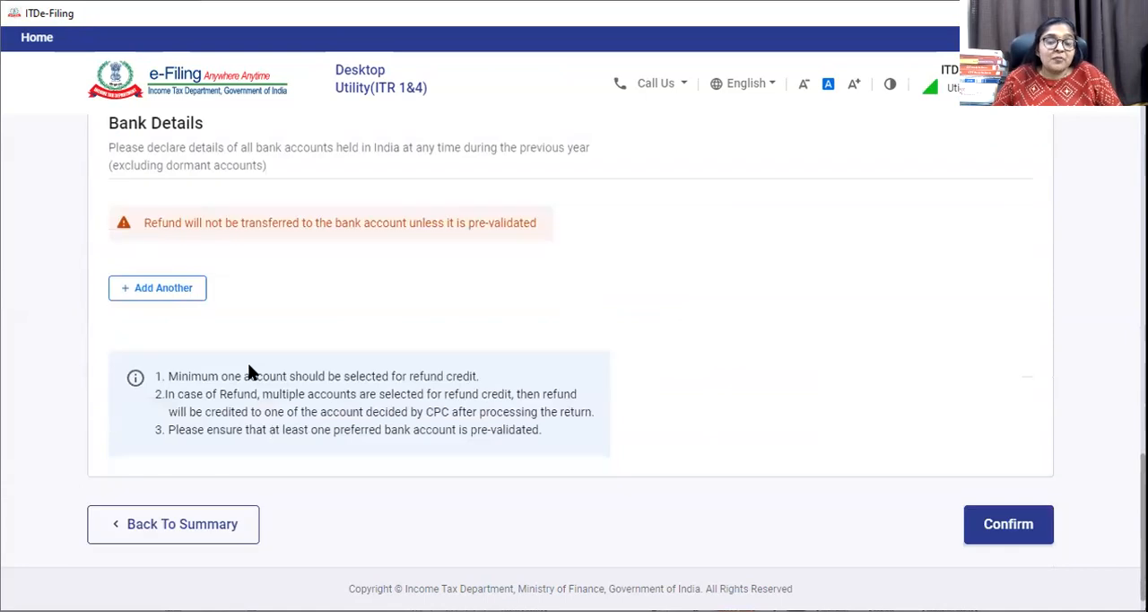
scroll(252, 373, up, 1)
click(170, 379)
click(167, 364)
text(H)
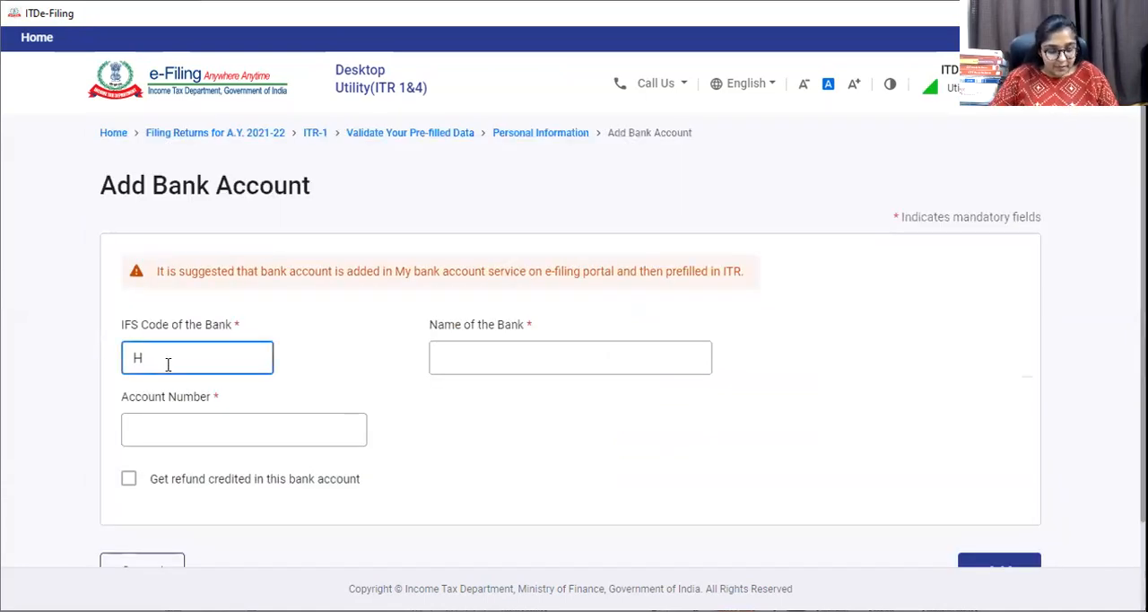
text(DFC0000)
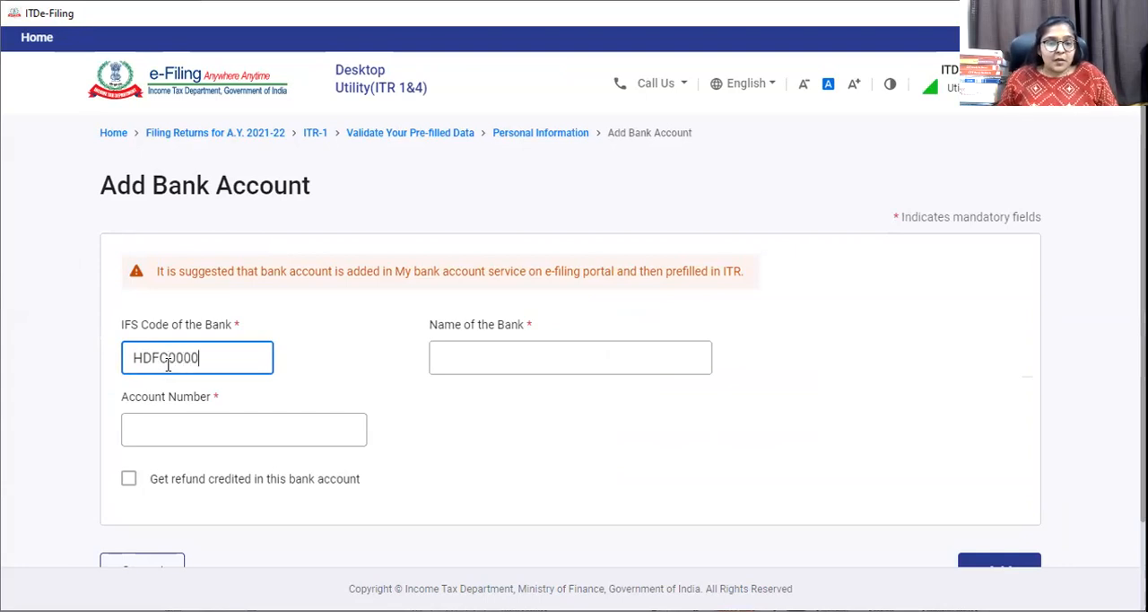
text(002)
key(Tab)
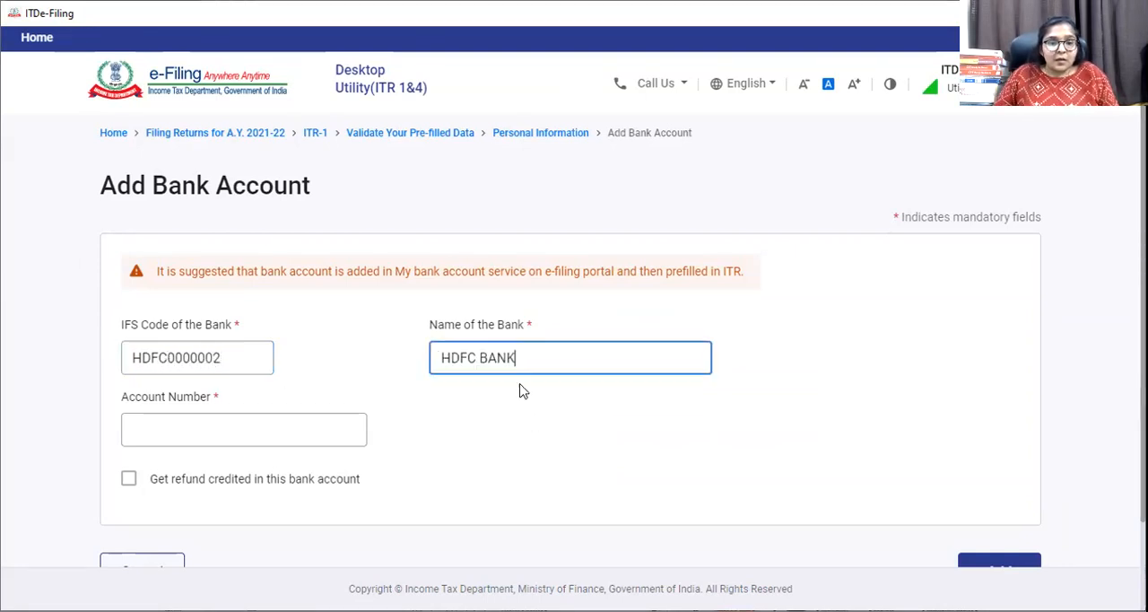
Enter the bank account number, choose to get the refund credited in this account, and add the account.
click(185, 418)
text(•••)
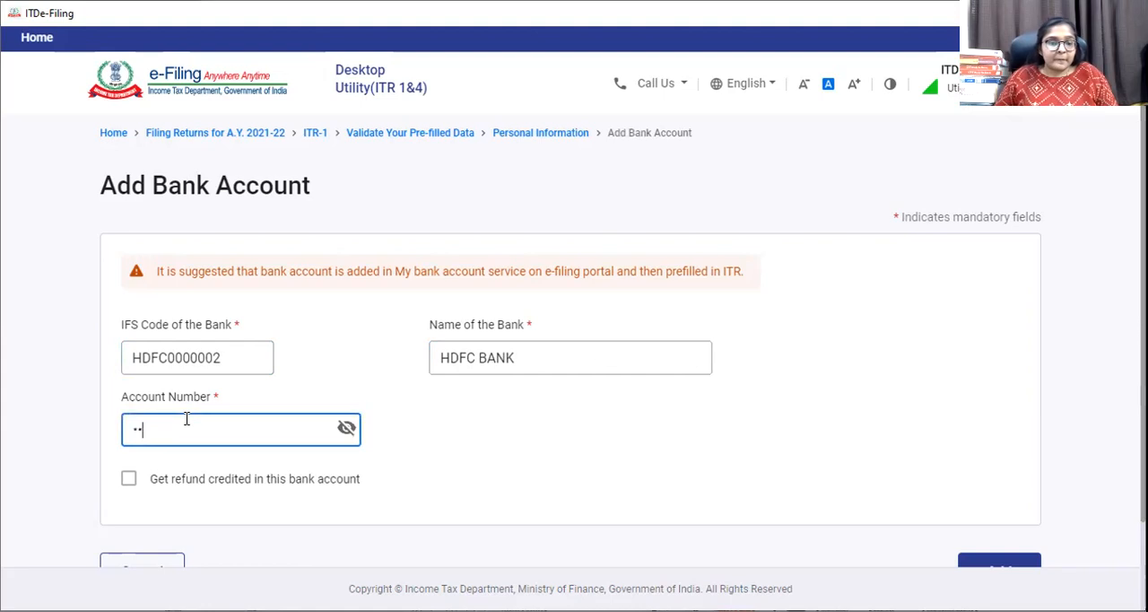
click(128, 479)
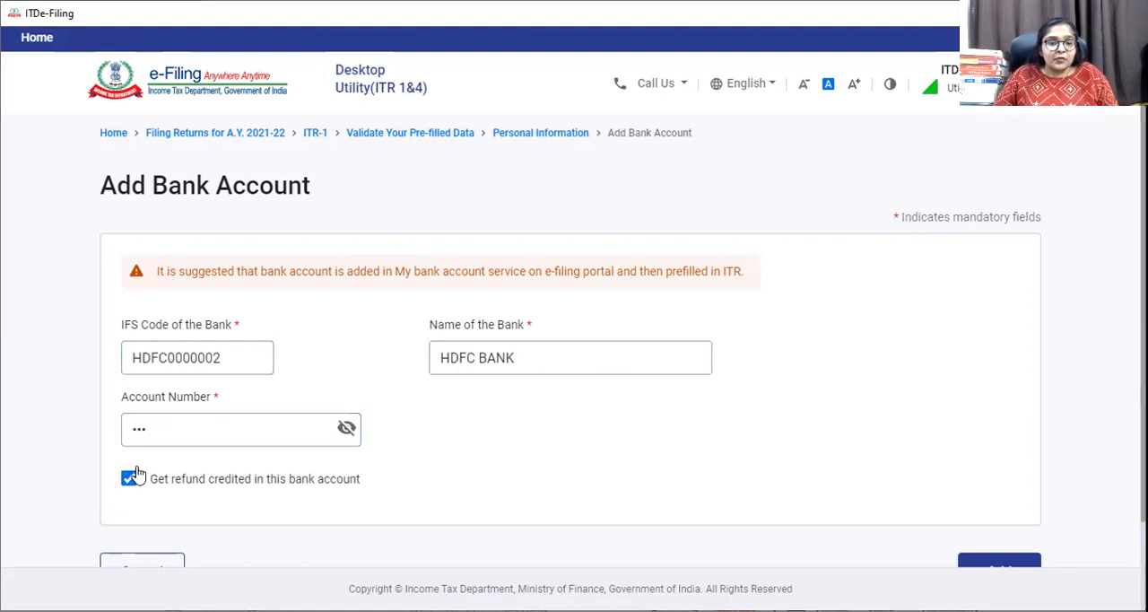
scroll(511, 402, down, 1)
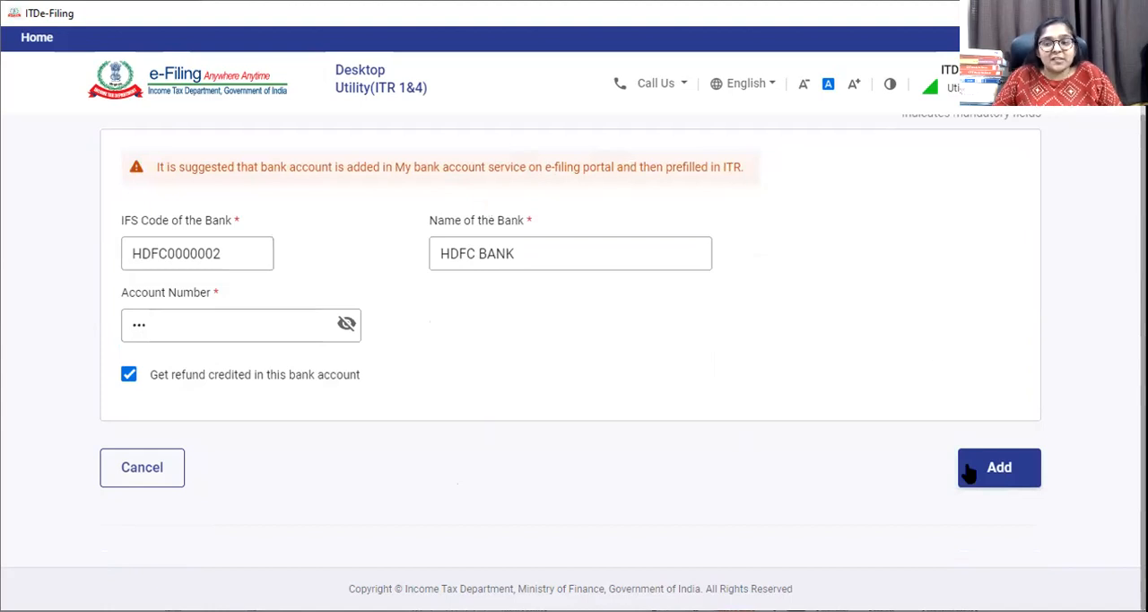
click(996, 468)
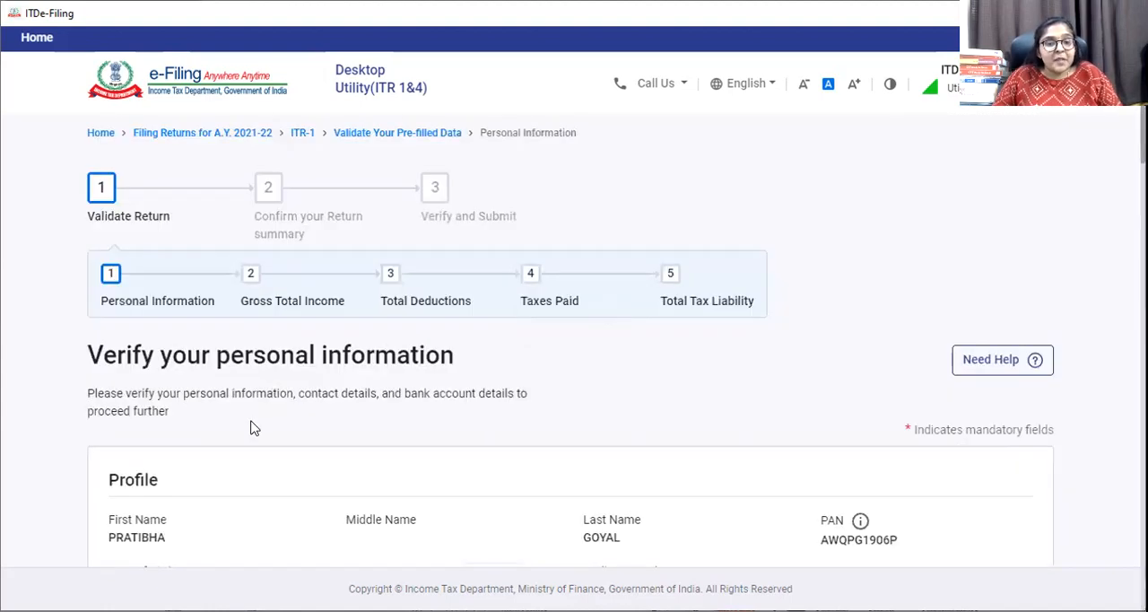
Check the added account under Bank Details and confirm the Personal Information section.
scroll(251, 425, down, 5)
scroll(282, 443, down, 10)
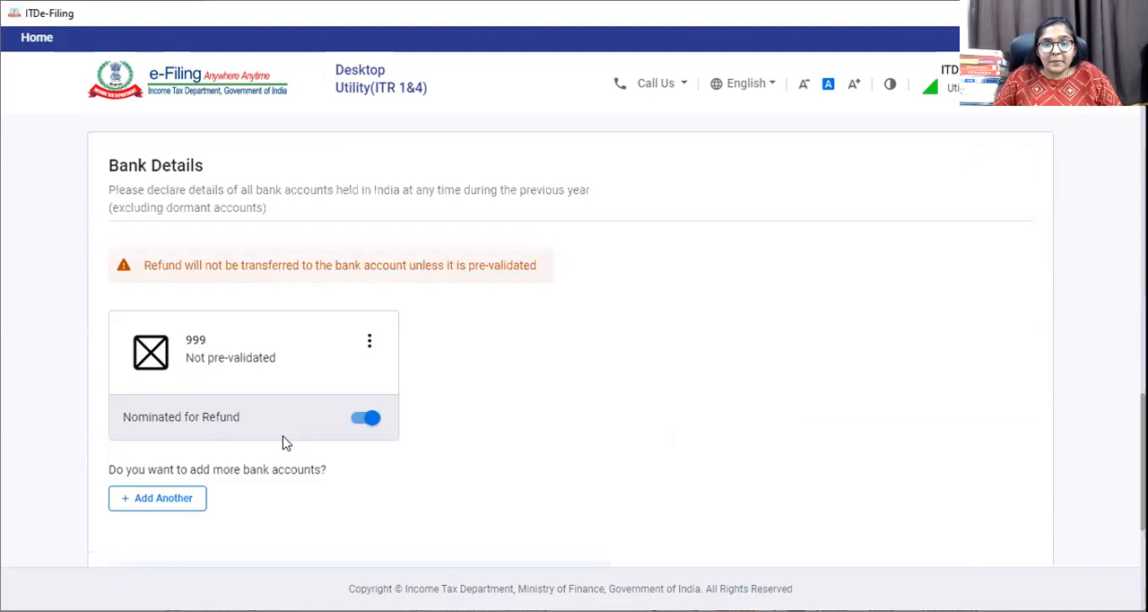
click(991, 494)
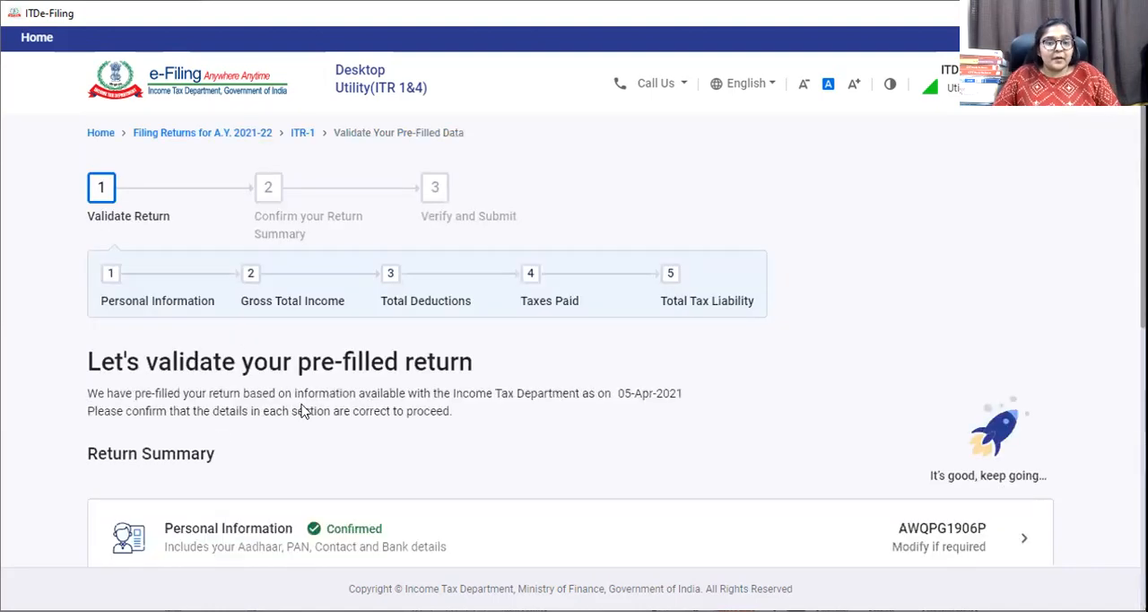
Open the Gross Total Income section, review the salary and house property income, and confirm the section.
scroll(302, 413, down, 4)
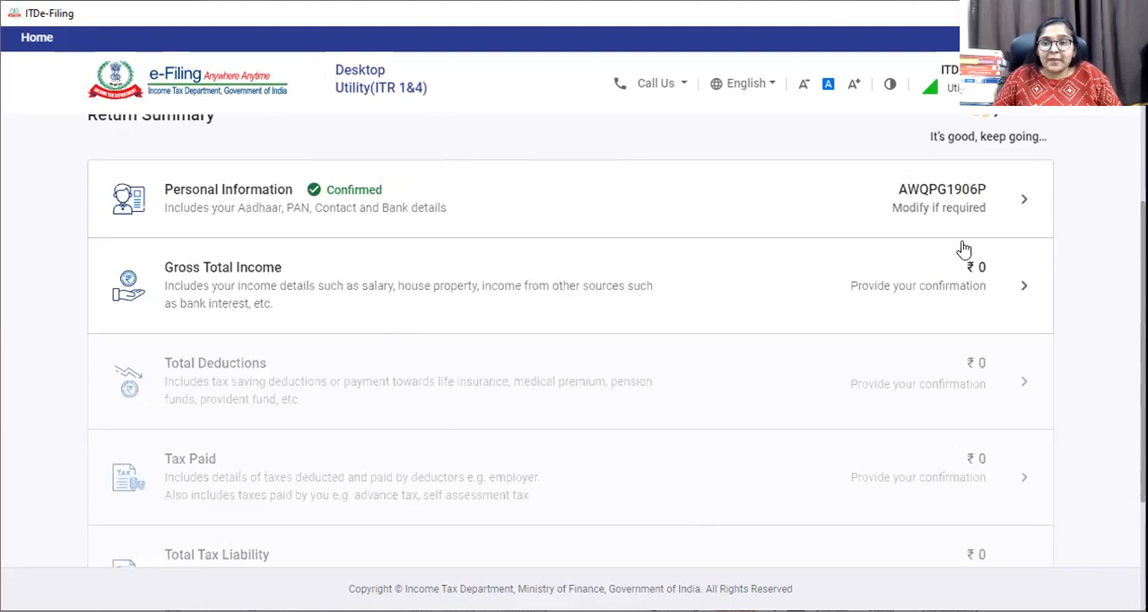
click(249, 277)
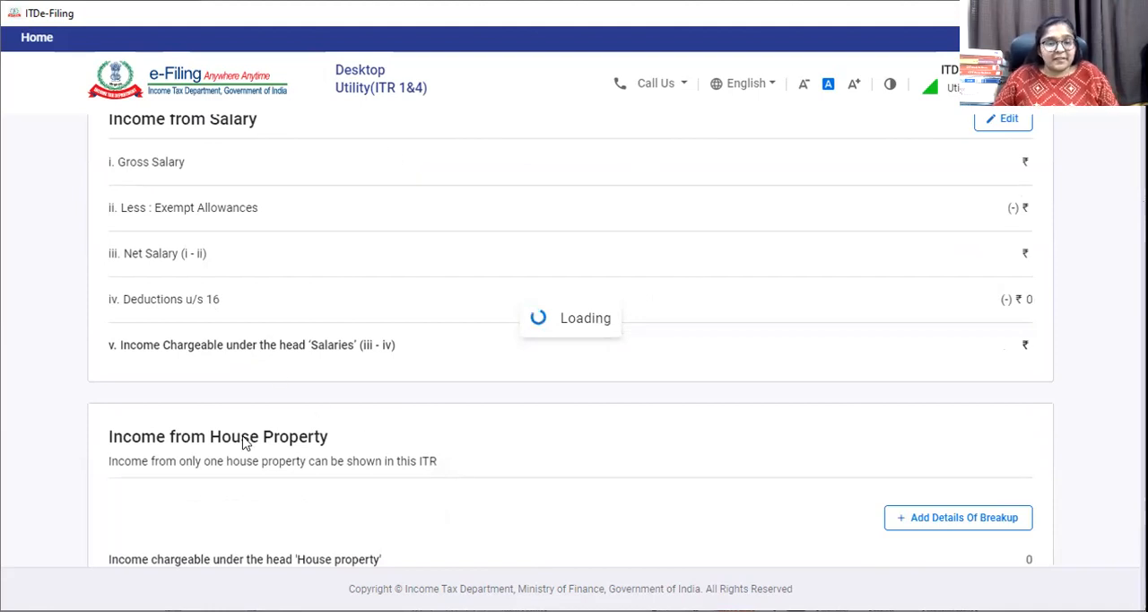
scroll(220, 476, down, 3)
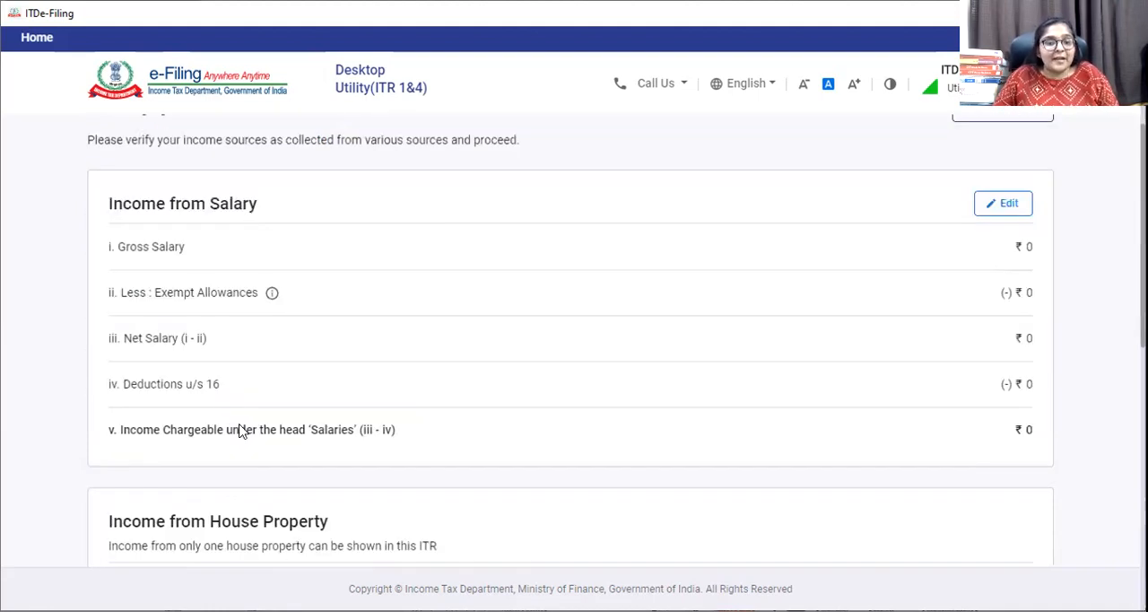
scroll(240, 428, down, 5)
scroll(242, 426, down, 3)
click(1021, 502)
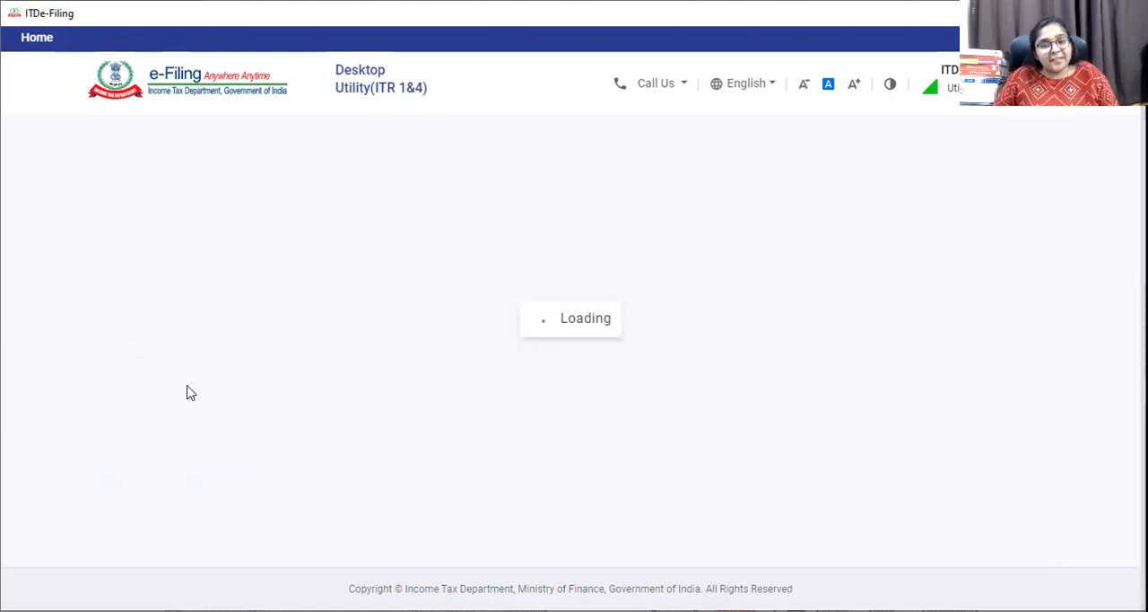
Open the Total Deductions section from the return summary.
scroll(256, 399, down, 3)
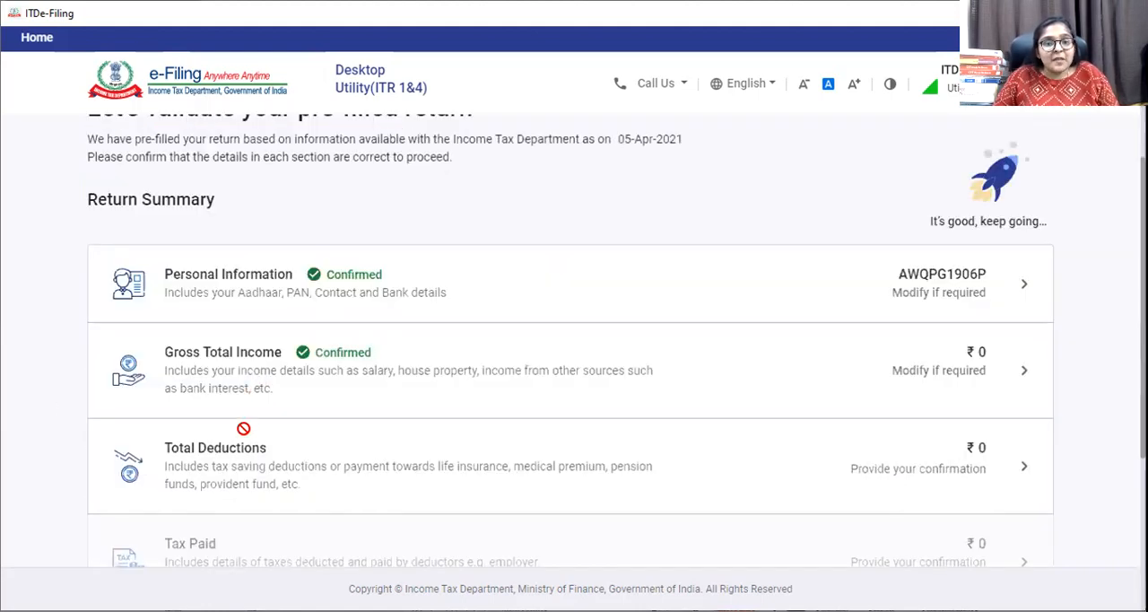
scroll(241, 424, down, 2)
scroll(213, 379, up, 1)
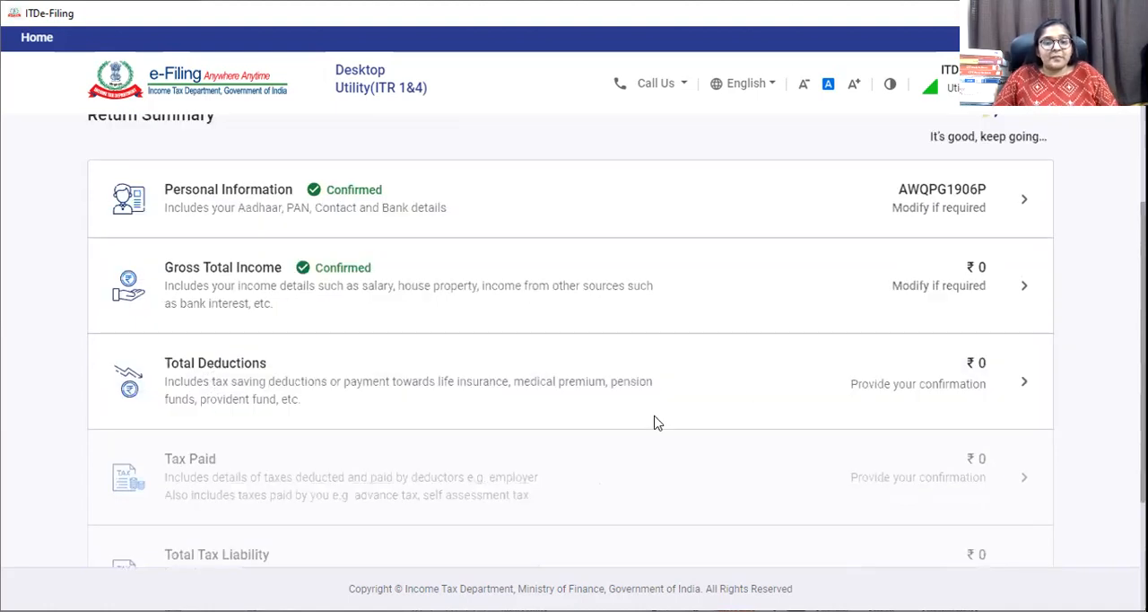
click(280, 384)
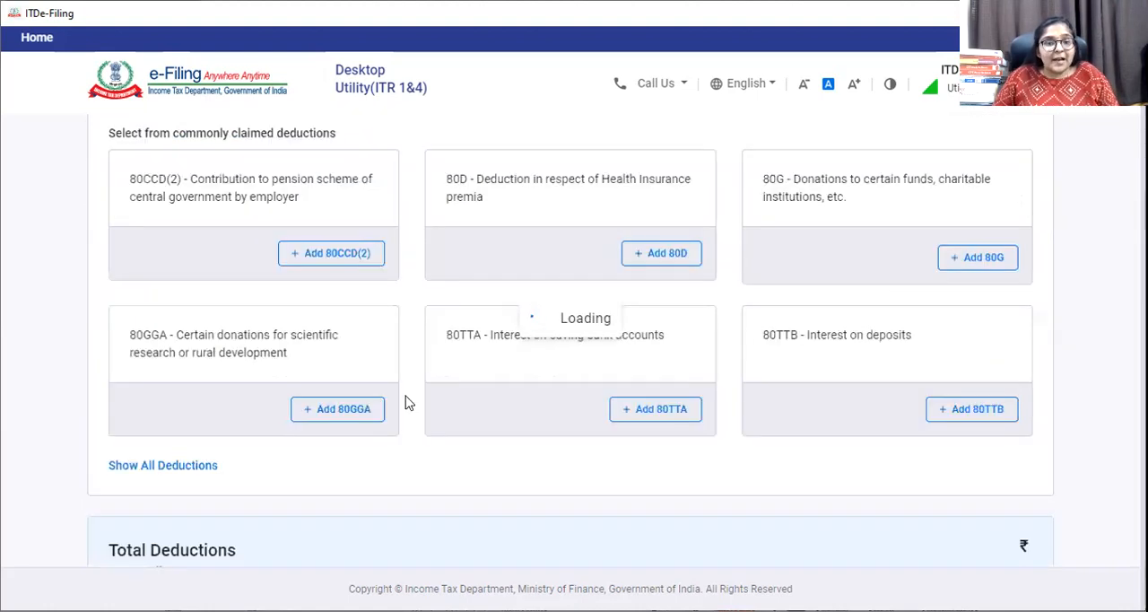
Review the commonly claimed deductions and confirm the Total Deductions section without adding any.
scroll(402, 401, down, 4)
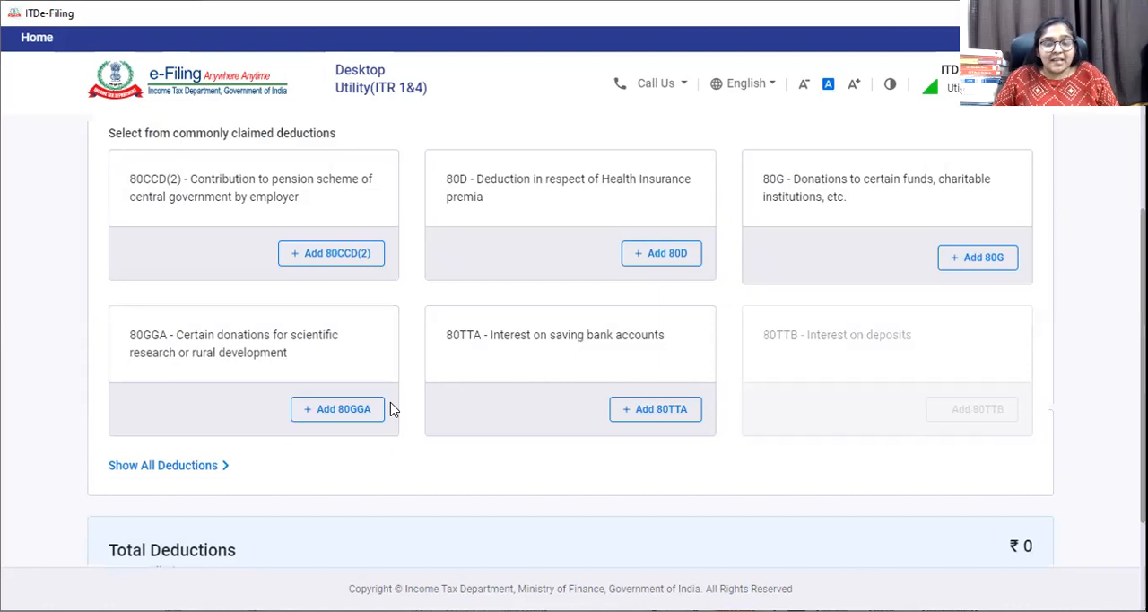
scroll(1027, 482, down, 2)
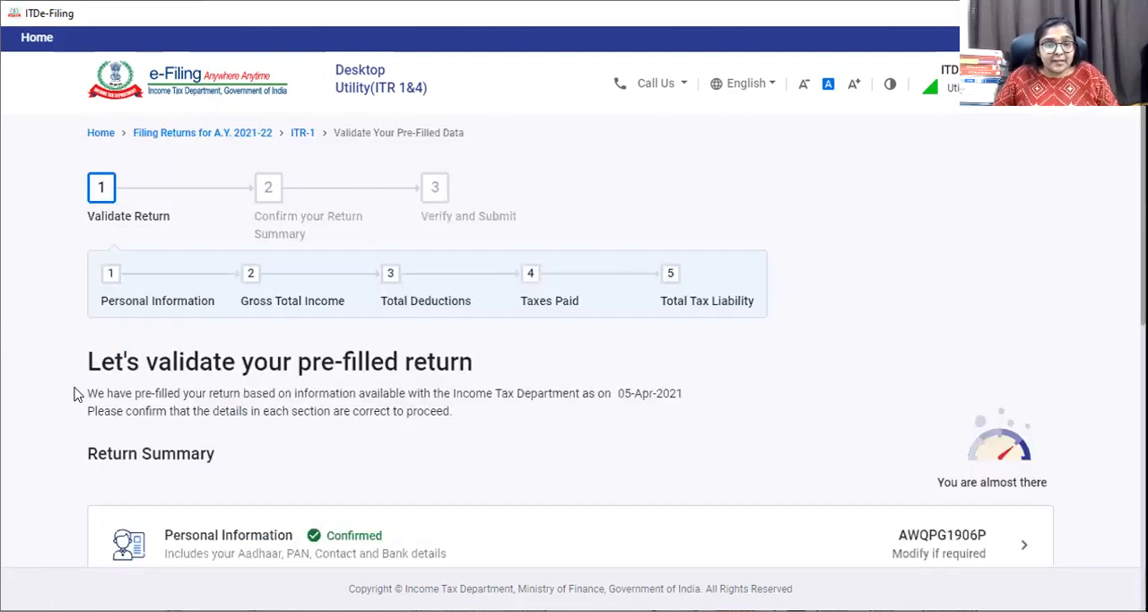
Open the Tax Paid section, review the TDS, TCS, advance tax and self-assessment tax entries, and confirm the section.
scroll(76, 391, down, 5)
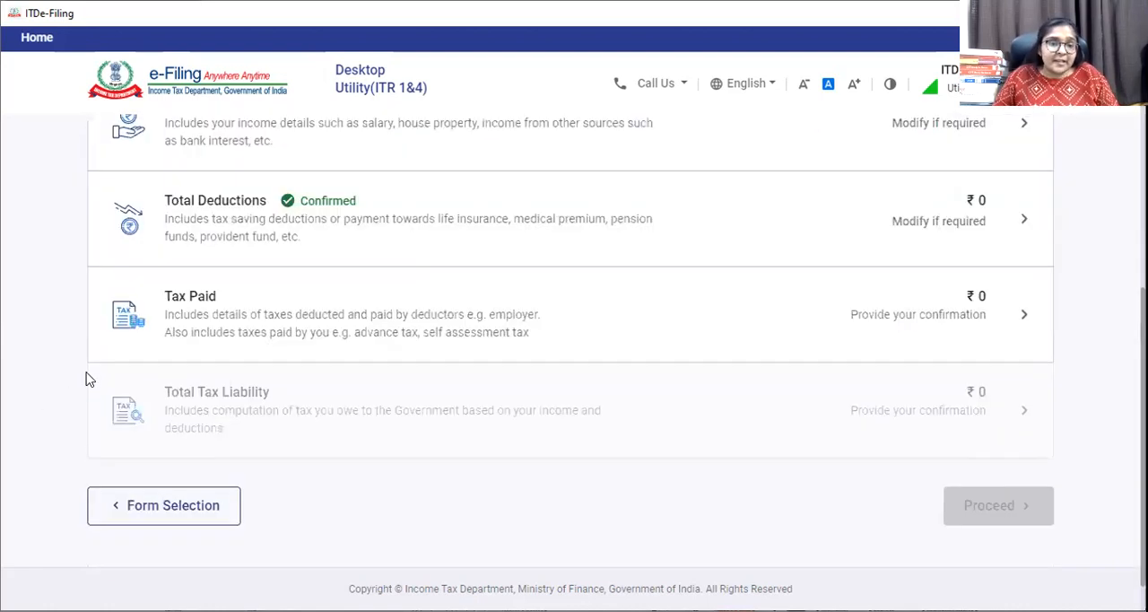
click(206, 325)
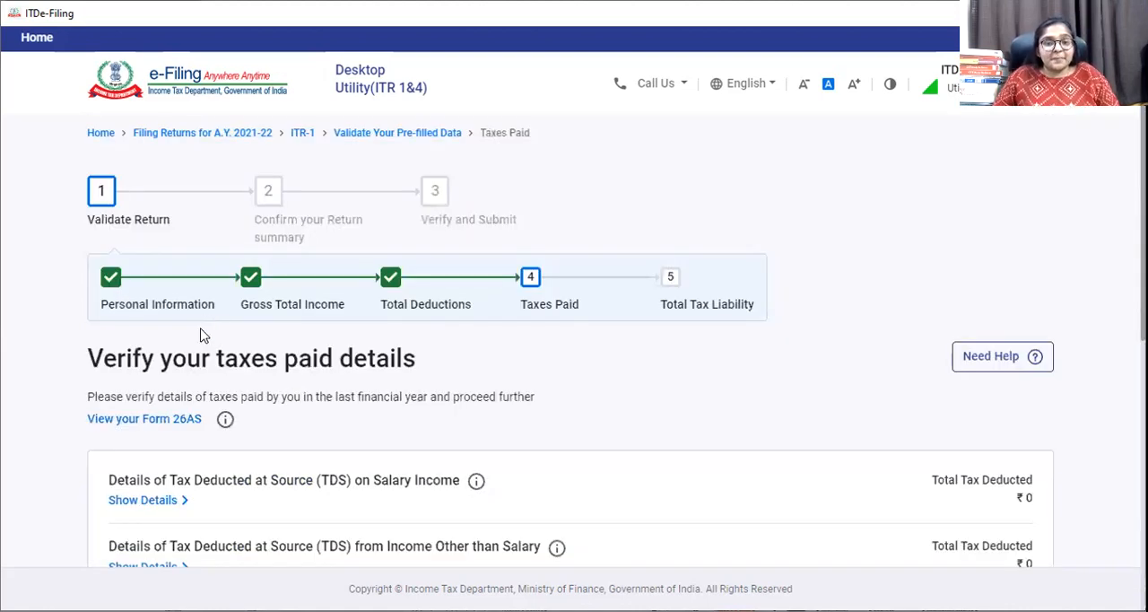
scroll(25, 365, down, 3)
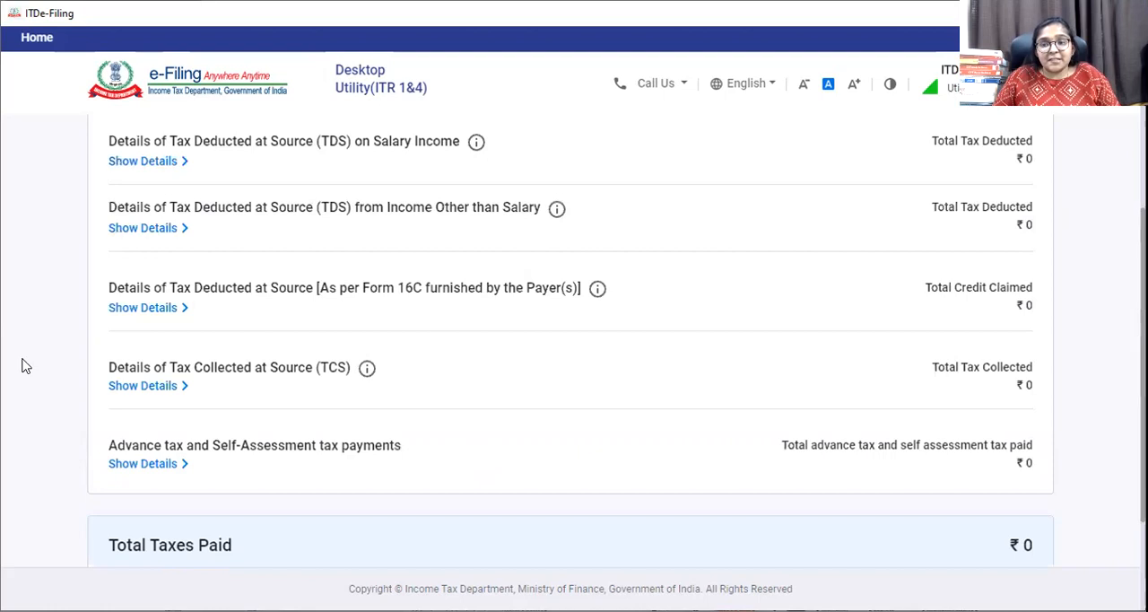
scroll(25, 365, down, 1)
scroll(954, 454, down, 2)
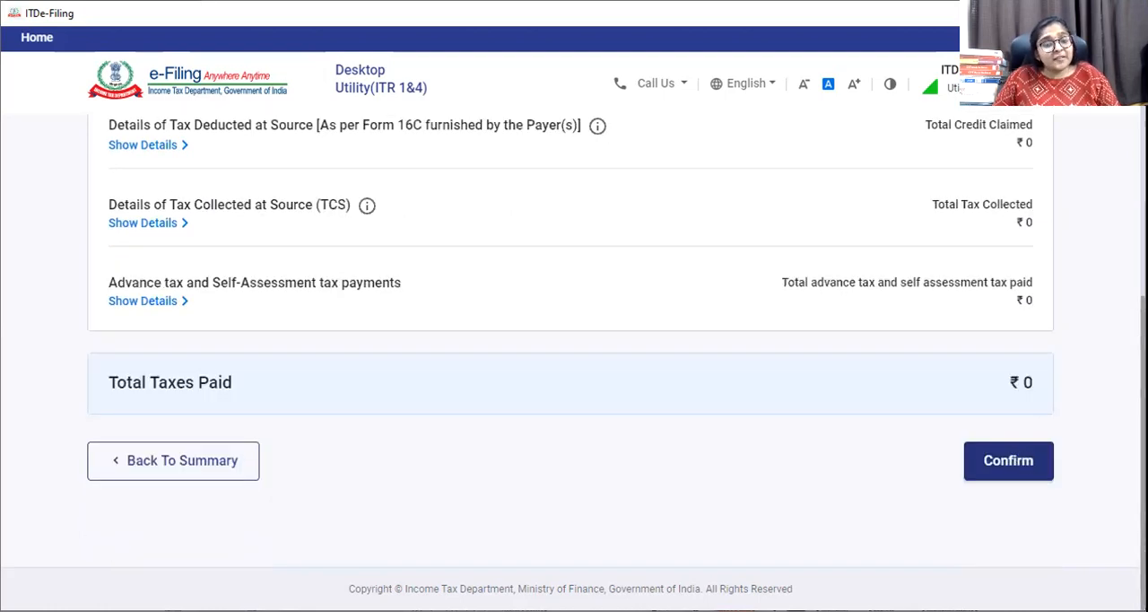
click(995, 460)
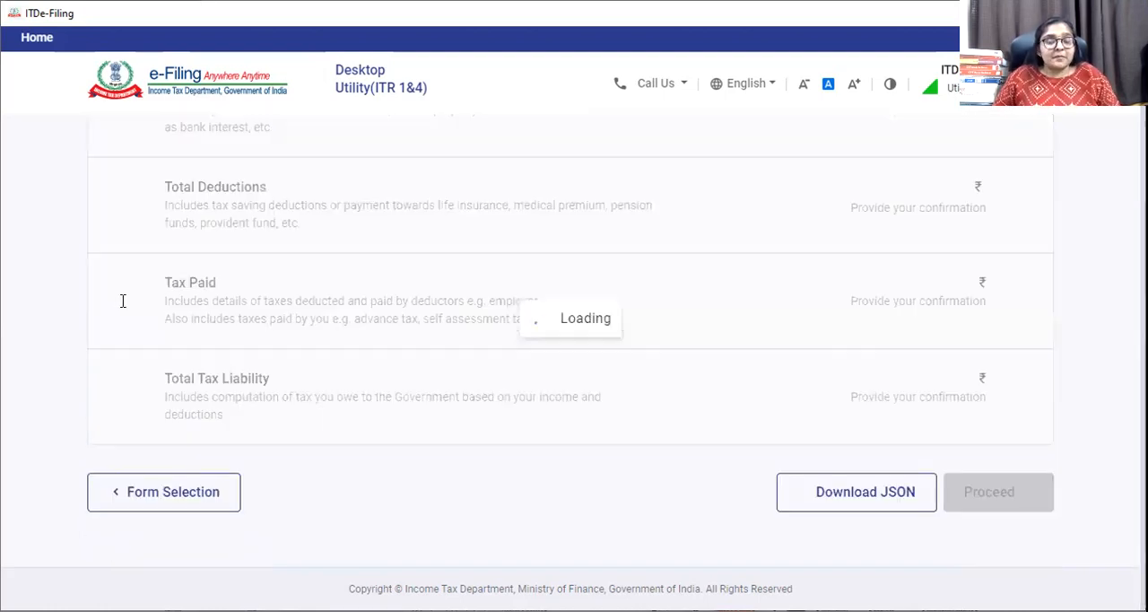
Open the Total Tax Liability section from the return summary, review the tax, interest and fee computation, and confirm it.
scroll(118, 311, down, 2)
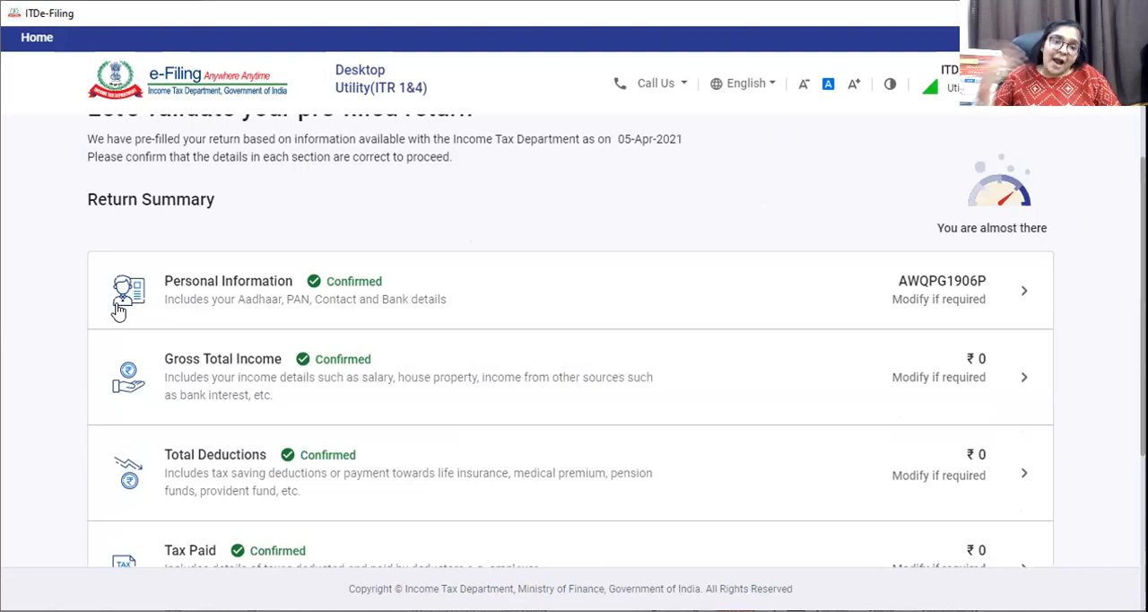
scroll(179, 283, down, 1)
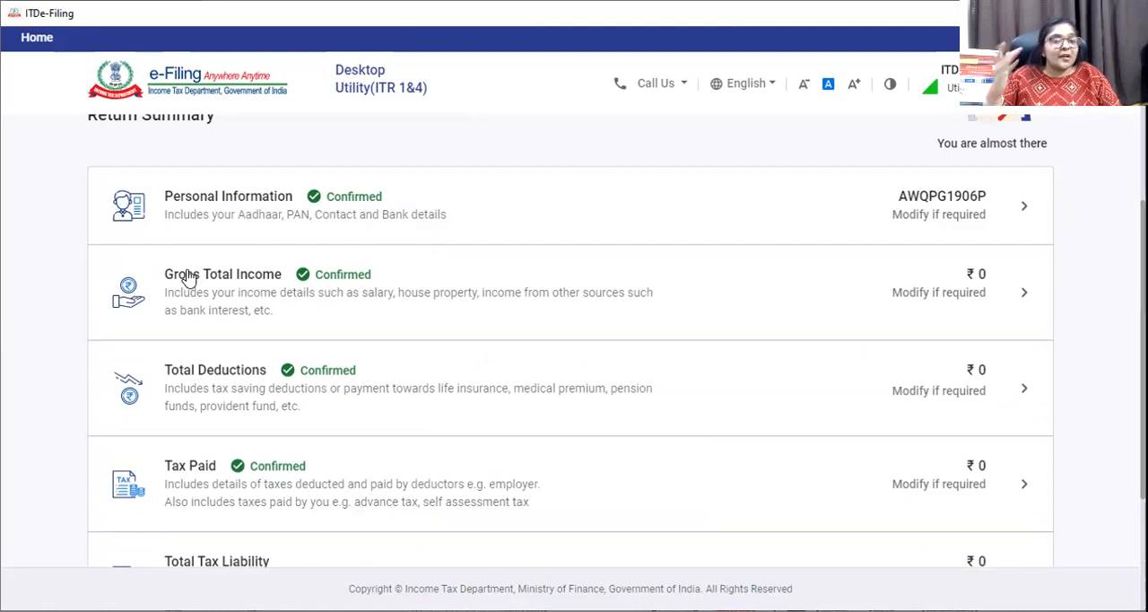
scroll(334, 186, down, 2)
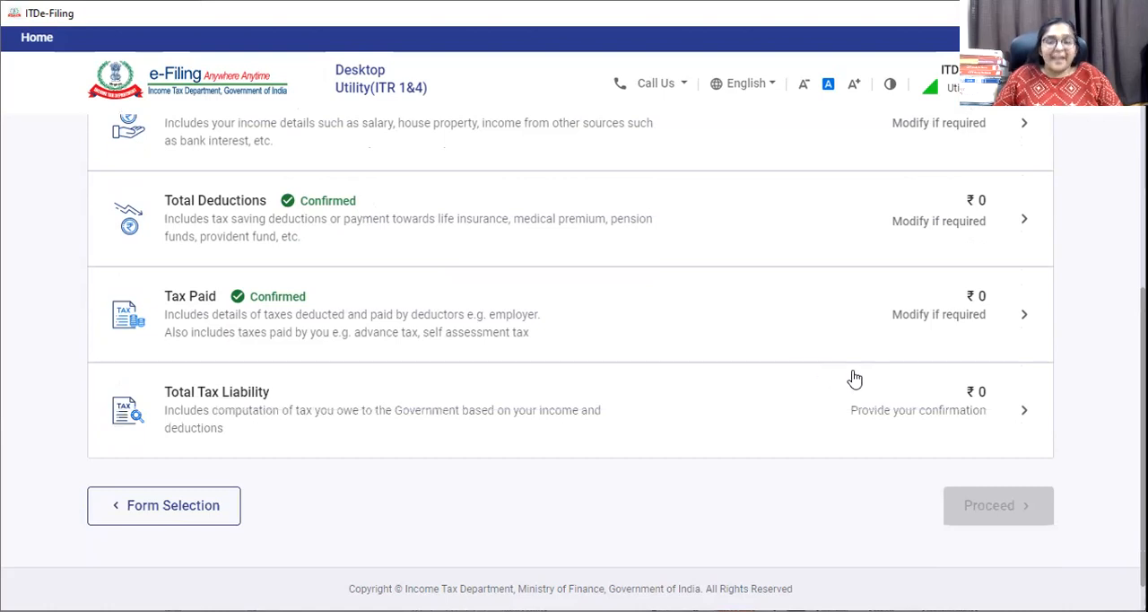
click(251, 403)
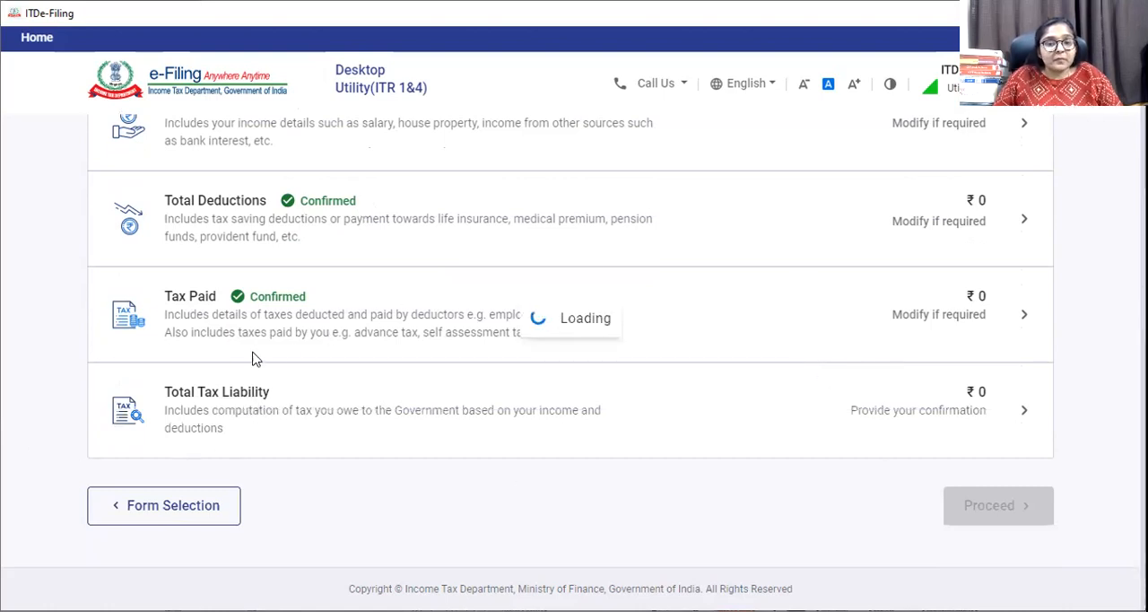
scroll(677, 420, down, 4)
scroll(682, 422, down, 10)
click(1012, 473)
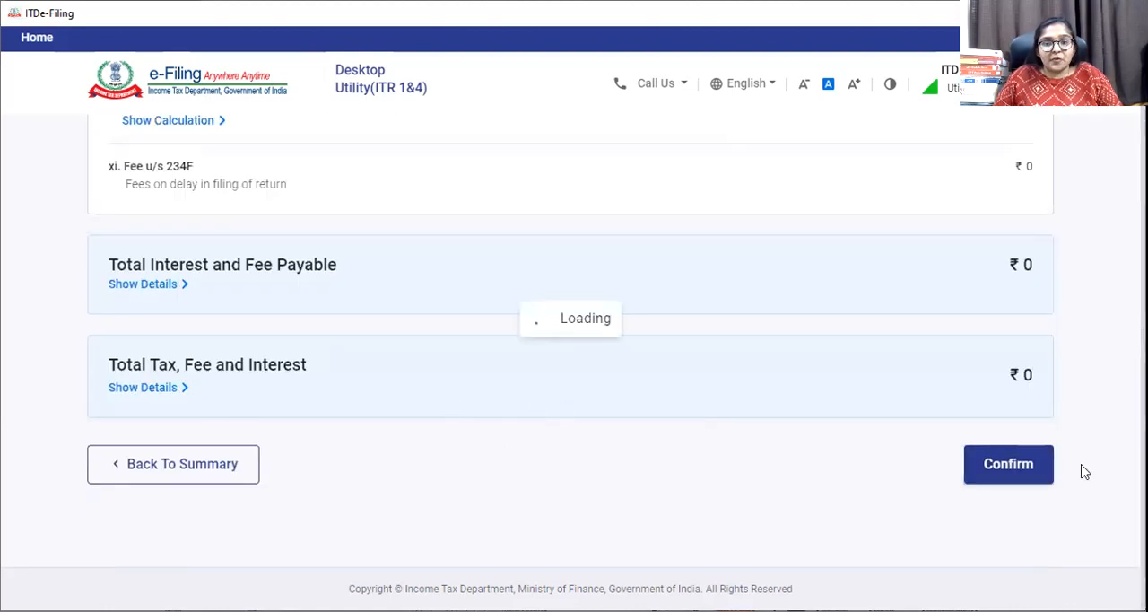
Proceed from the validated return to the tax summary and review the taxable income and tax payable calculations.
scroll(788, 502, down, 6)
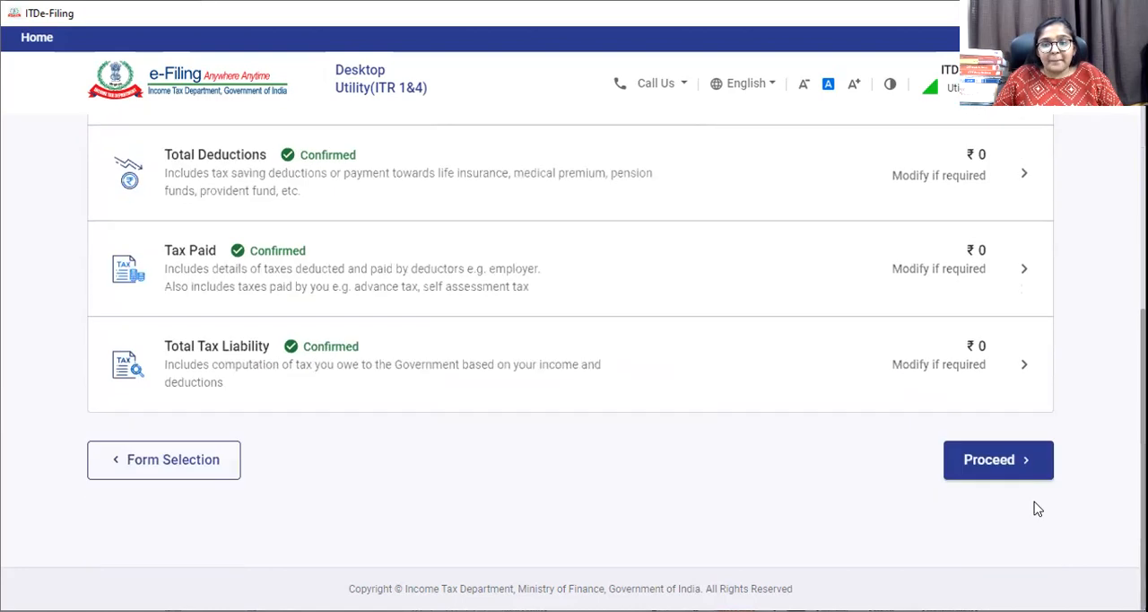
click(993, 466)
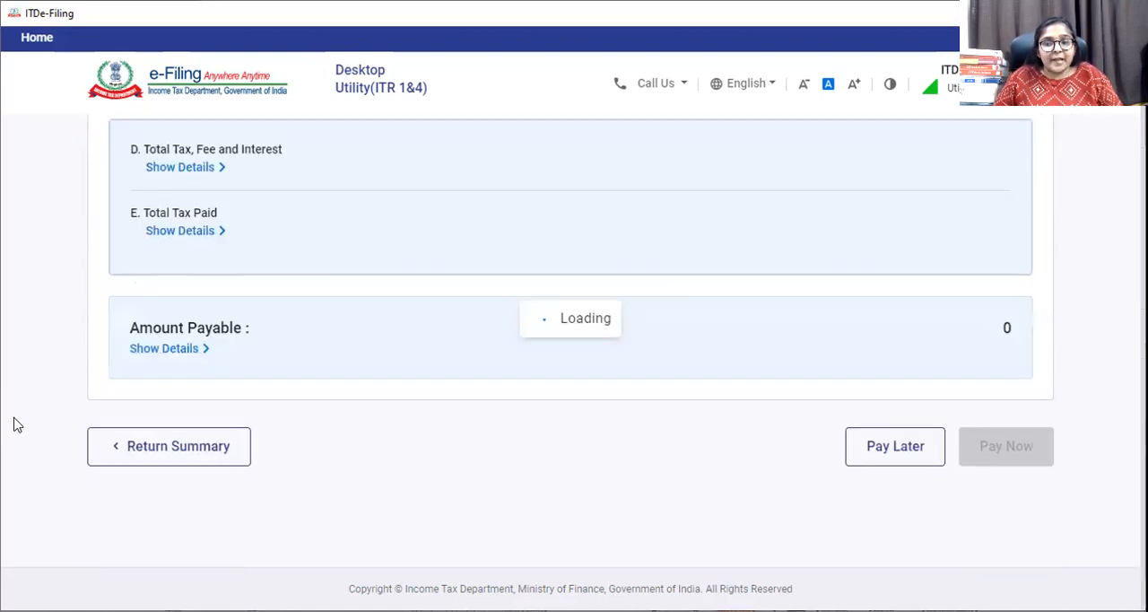
scroll(541, 349, down, 5)
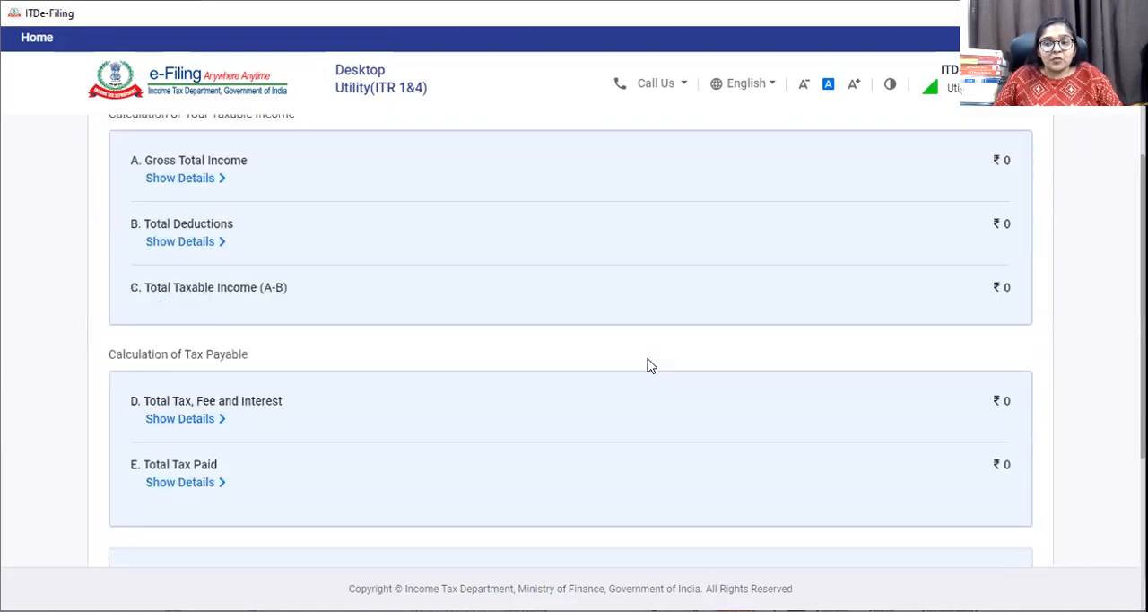
scroll(649, 365, up, 3)
scroll(272, 351, up, 3)
scroll(618, 394, down, 5)
scroll(641, 397, up, 5)
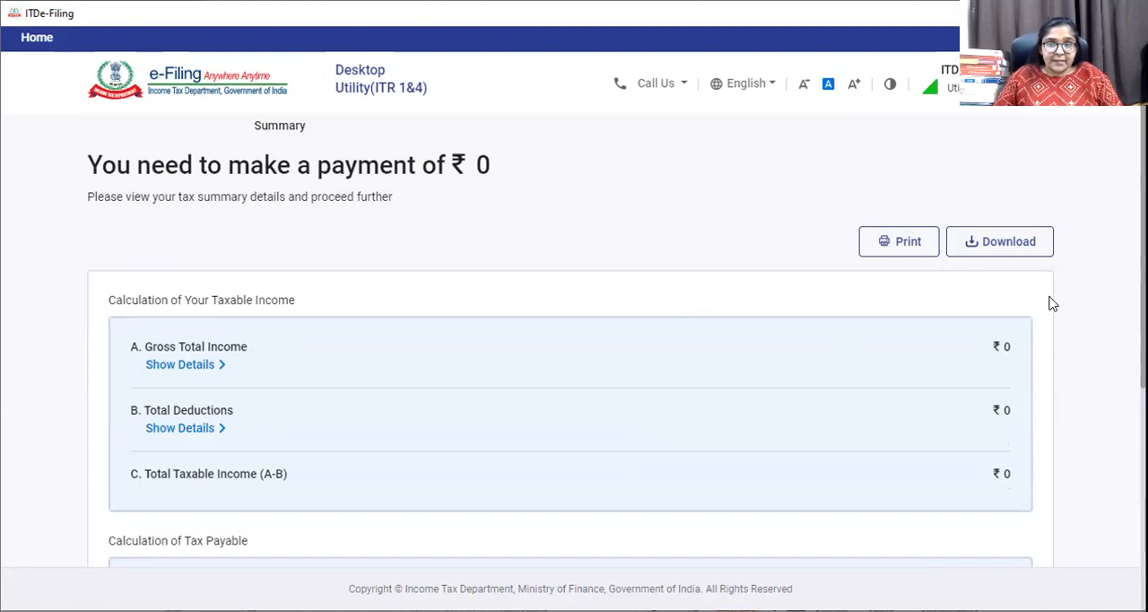
Download the tax summary and review its expanded breakdown of tax liability, tax paid and amount payable.
click(998, 247)
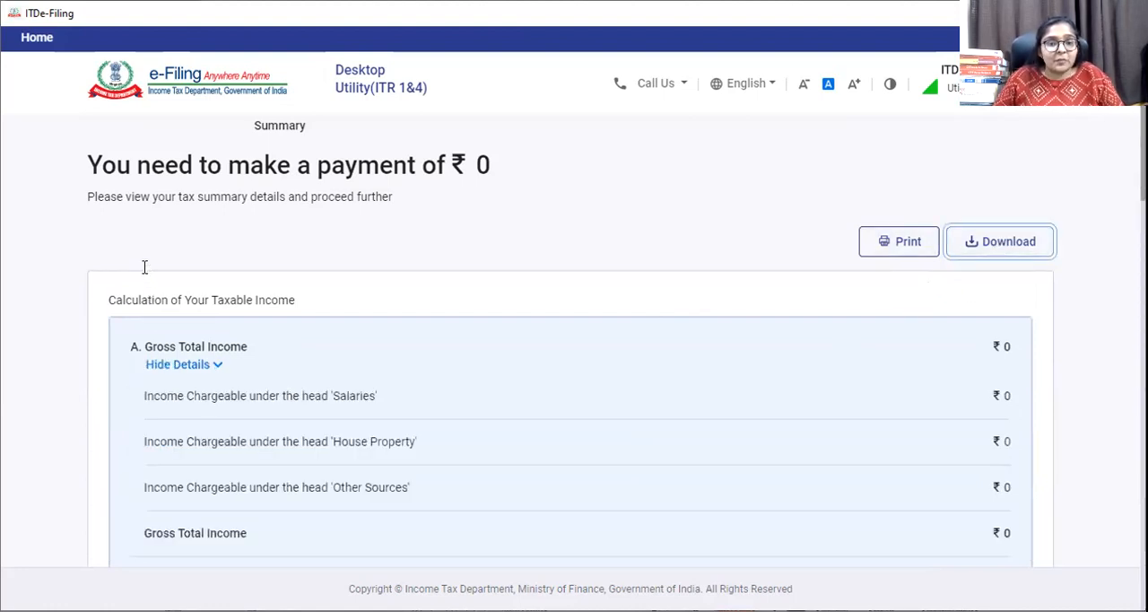
scroll(633, 489, down, 15)
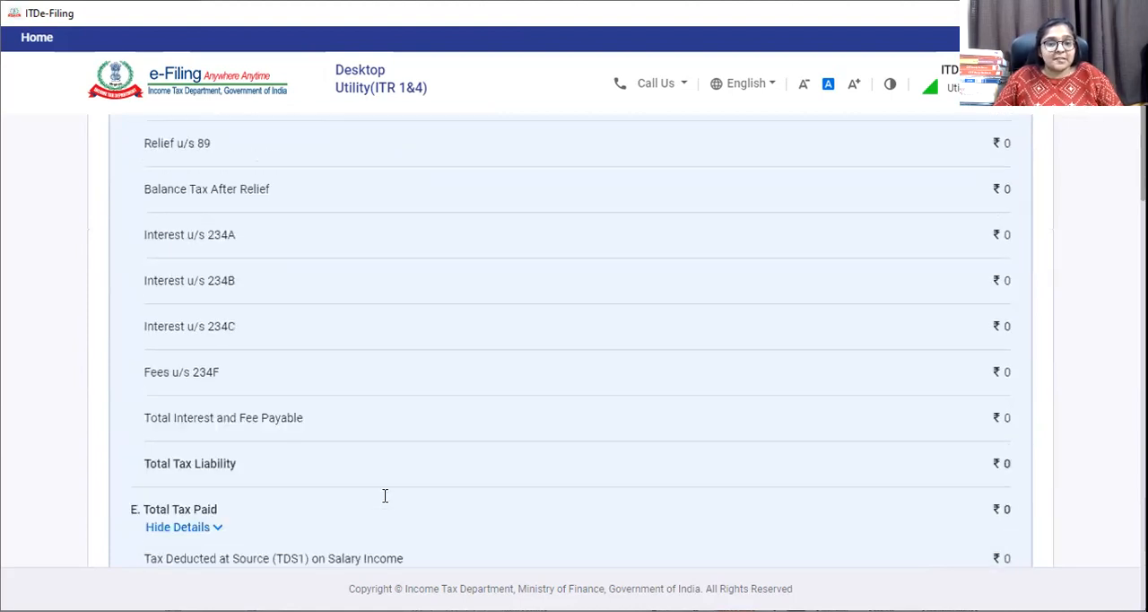
scroll(383, 503, down, 2)
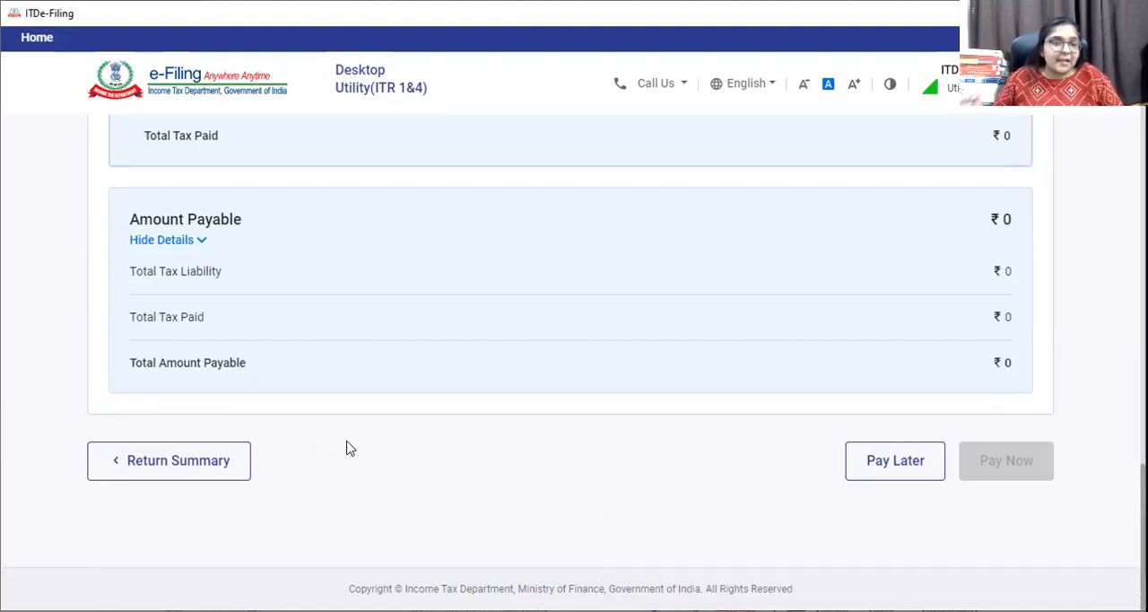
scroll(350, 448, up, 4)
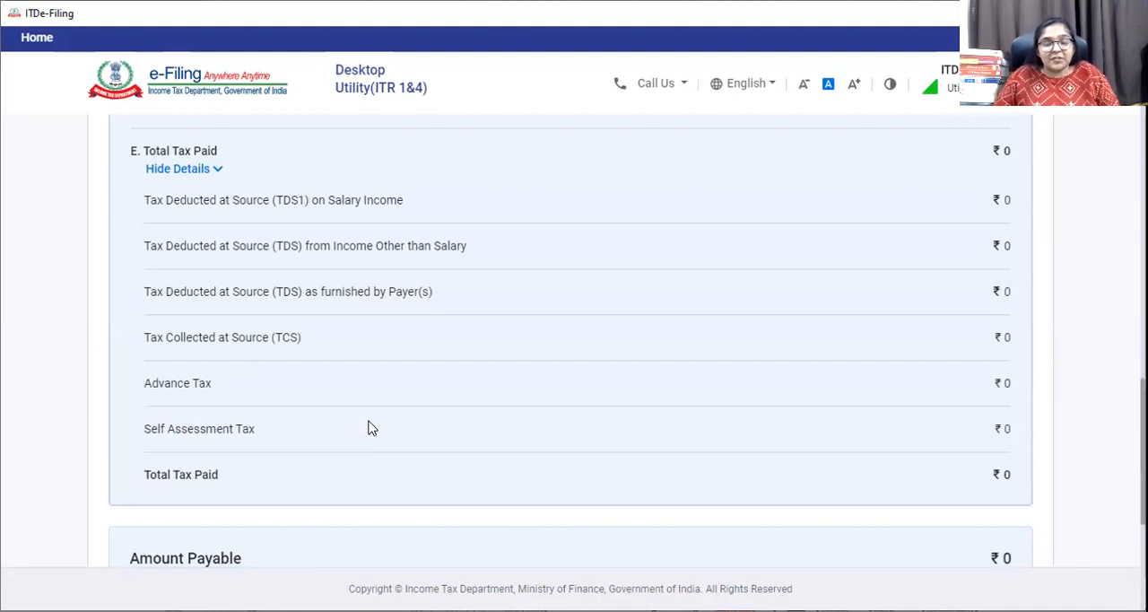
scroll(366, 428, down, 4)
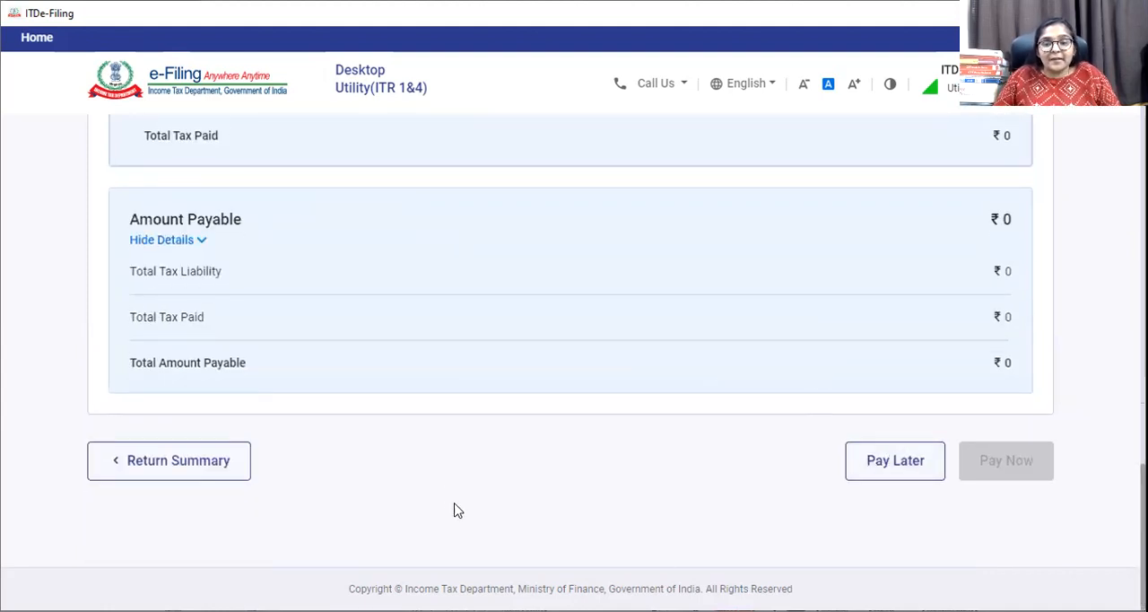
scroll(586, 512, up, 15)
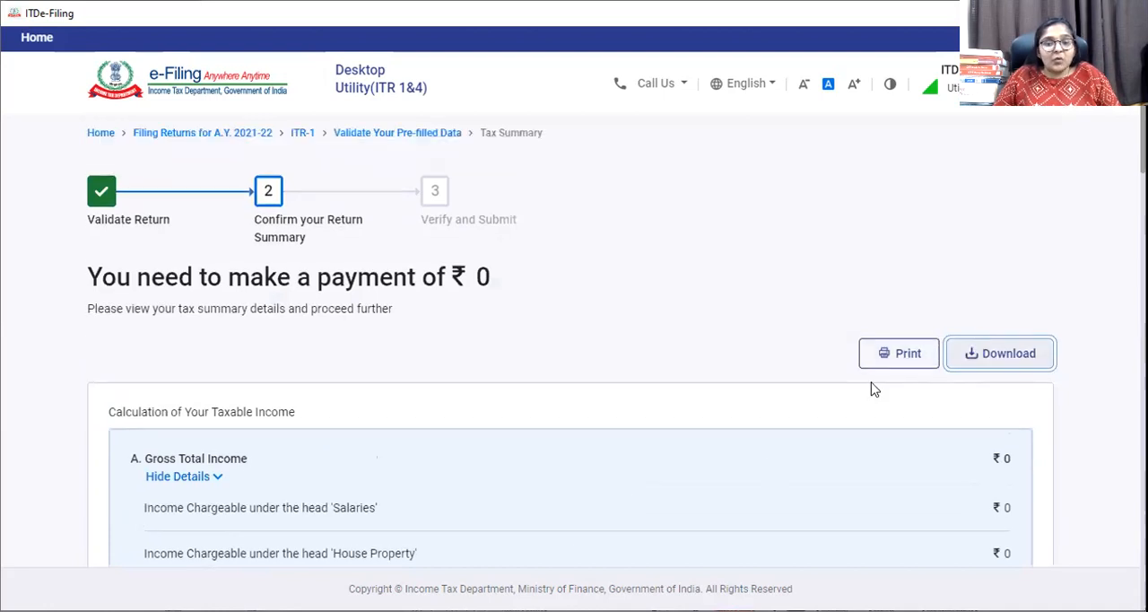
click(894, 355)
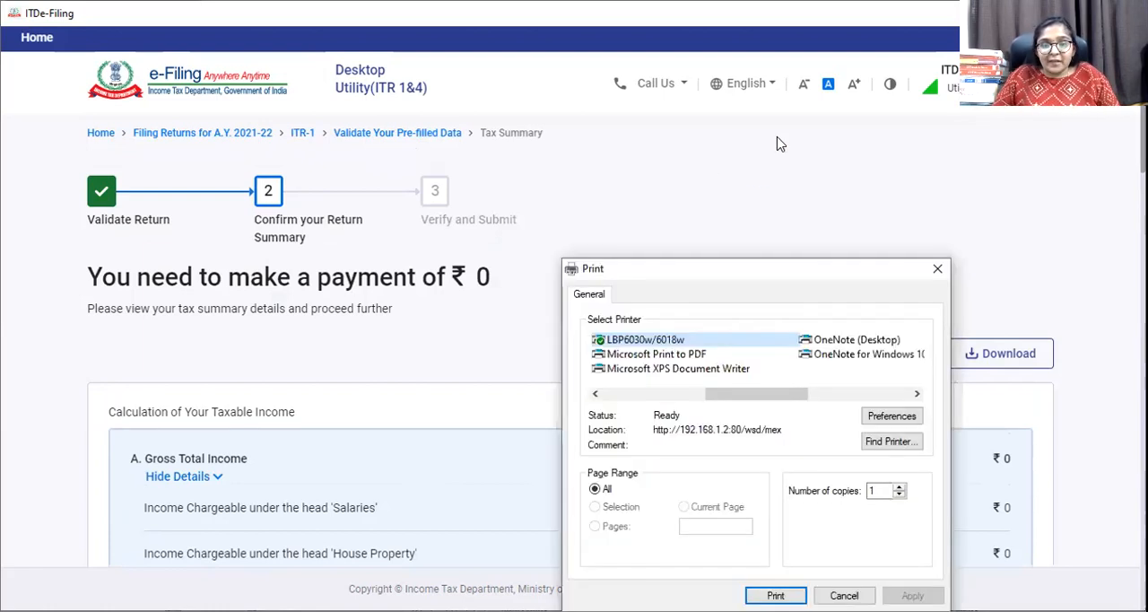
click(658, 354)
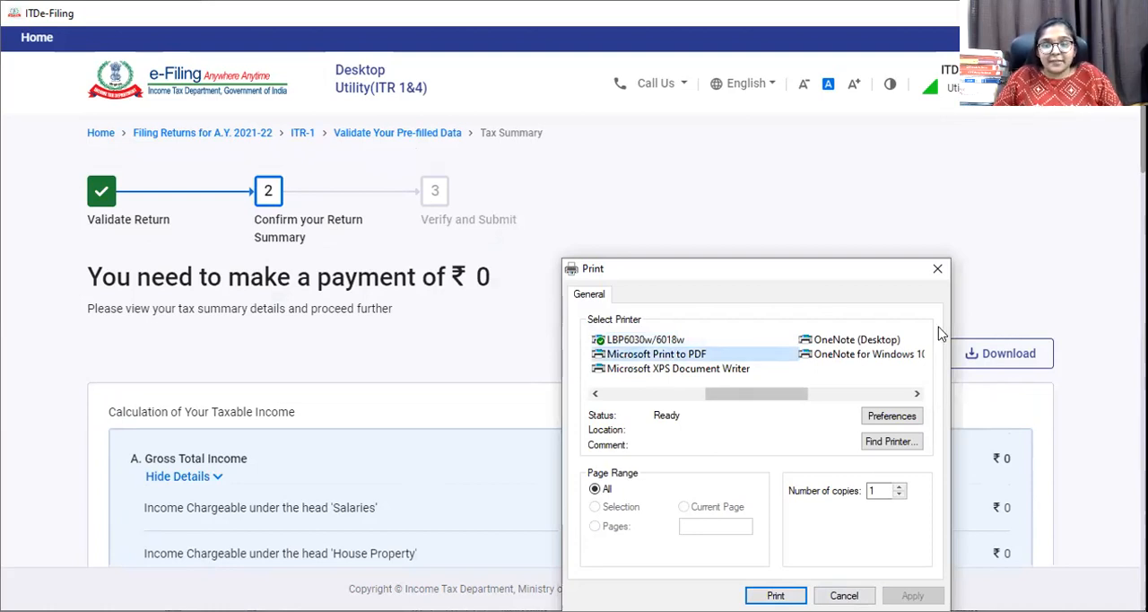
click(933, 272)
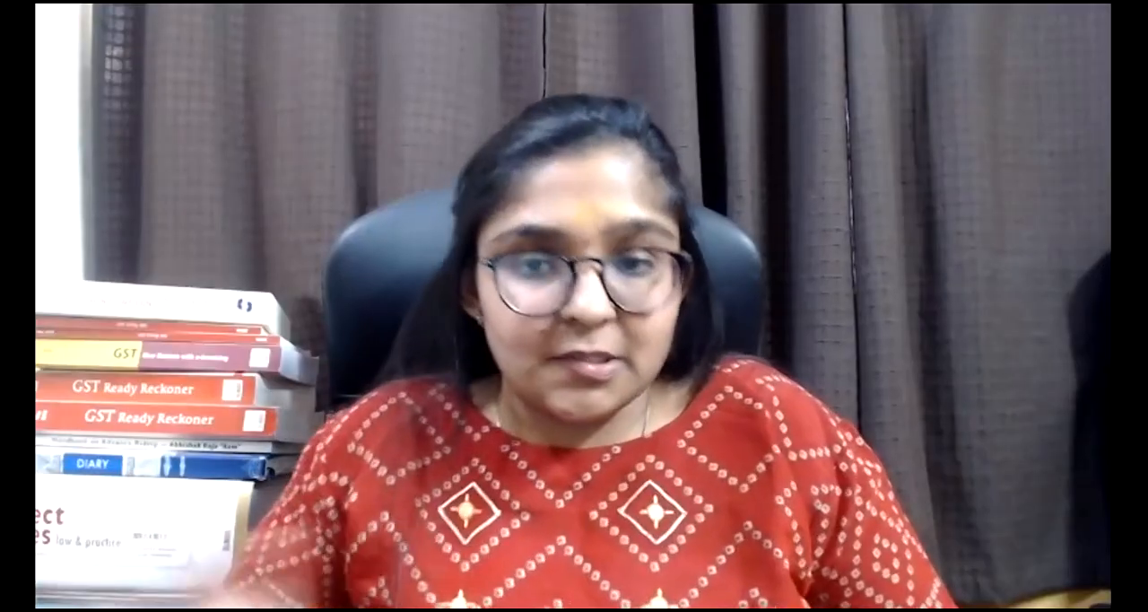